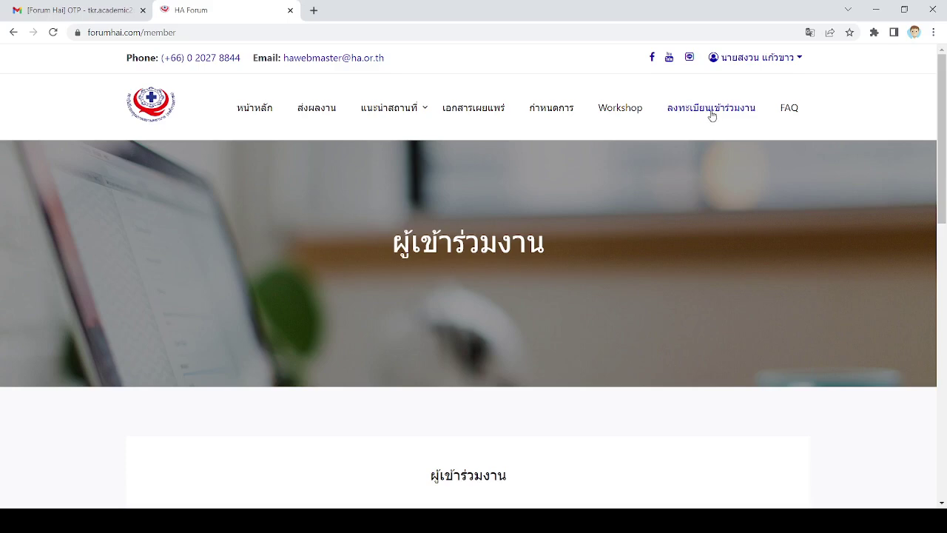
- Reload the attendee registration page and scroll to its empty registration table
click(711, 111)
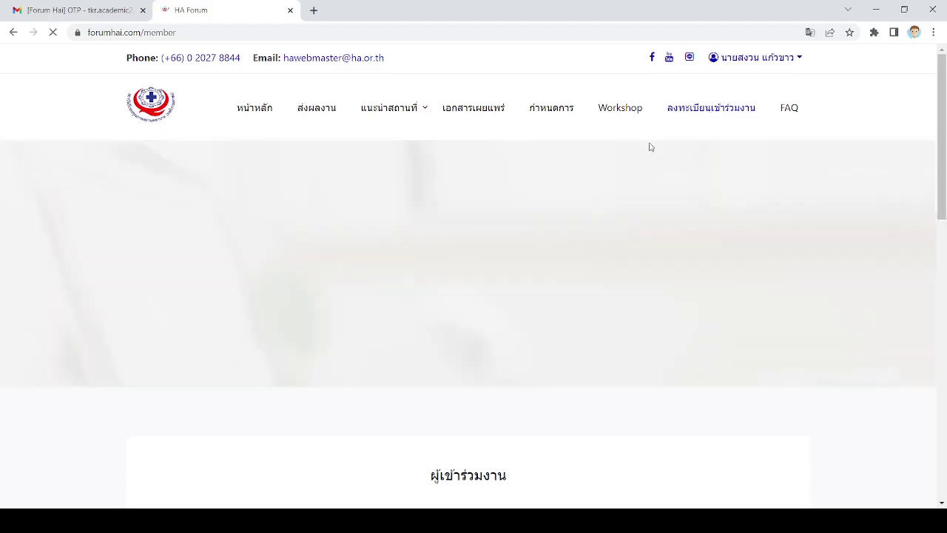
scroll(597, 196, down, 4)
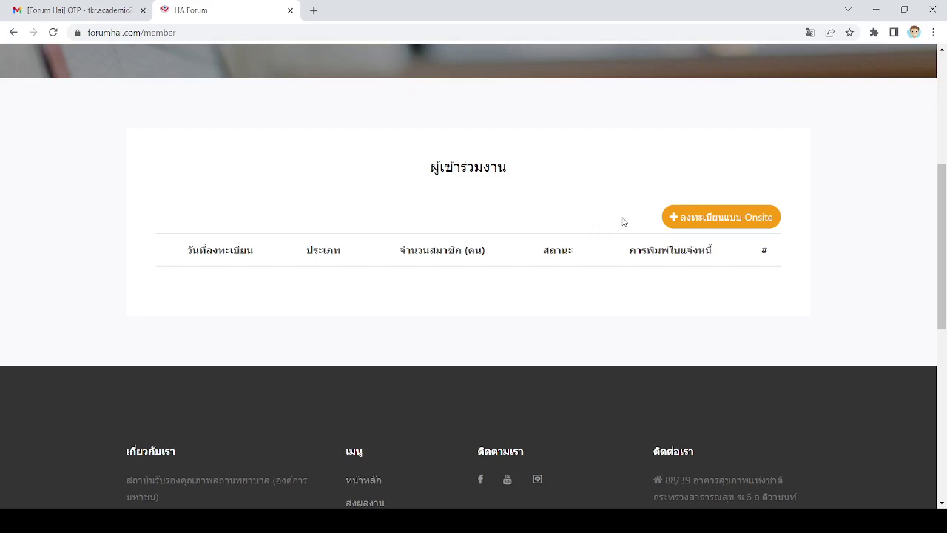
- Start an Onsite registration, read the privacy notice, and tick the service-terms and e-mail news consents
click(721, 219)
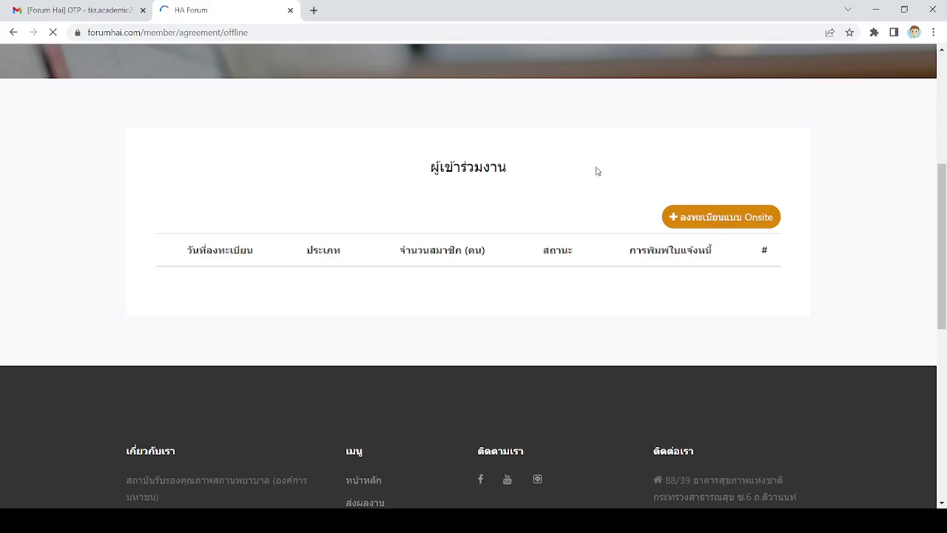
scroll(562, 279, down, 4)
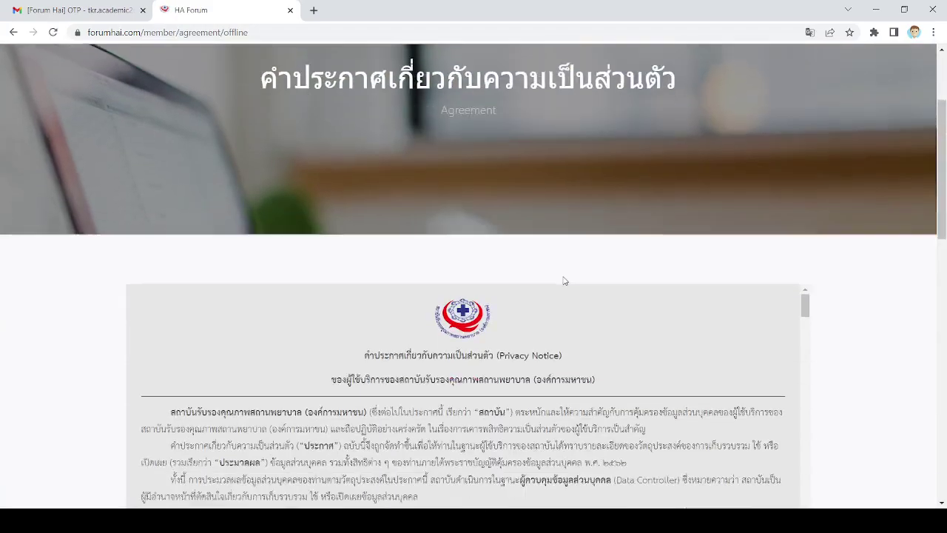
scroll(568, 282, down, 10)
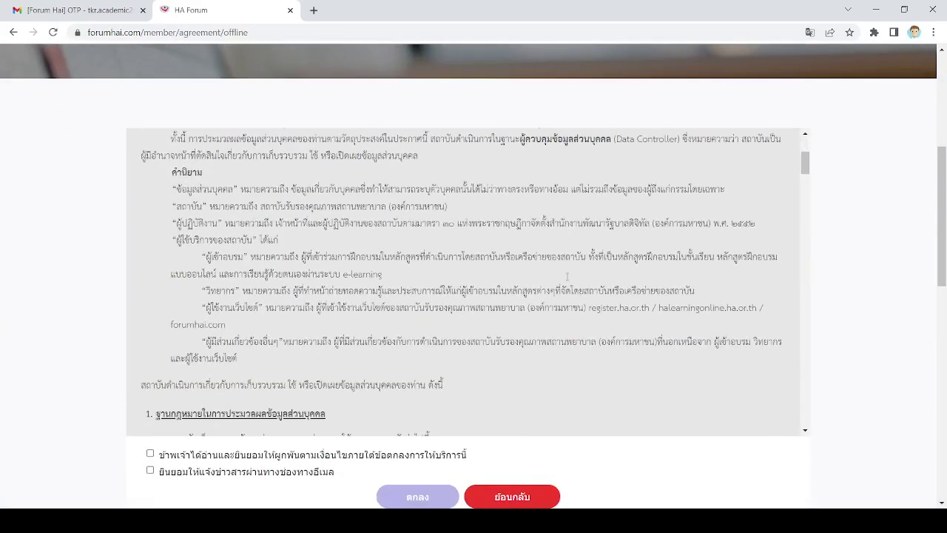
scroll(568, 281, down, 15)
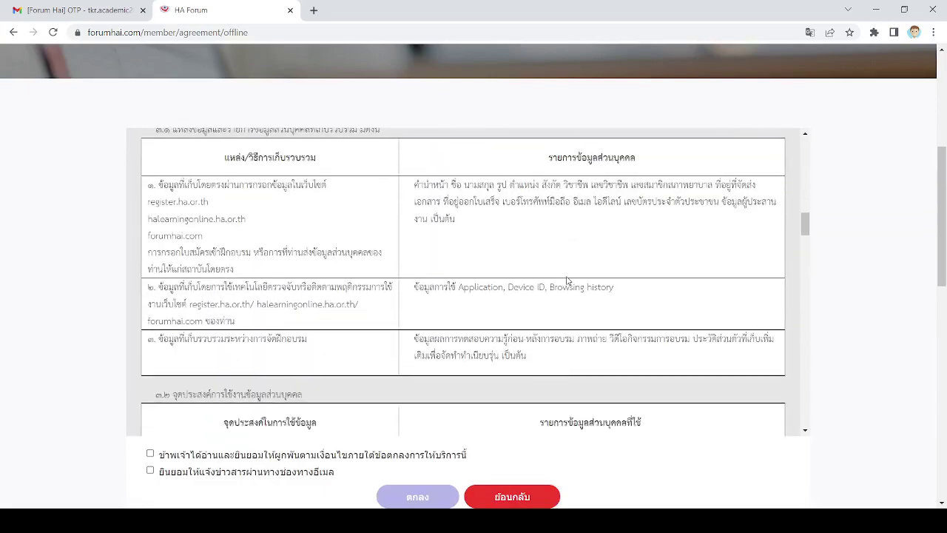
scroll(567, 280, down, 15)
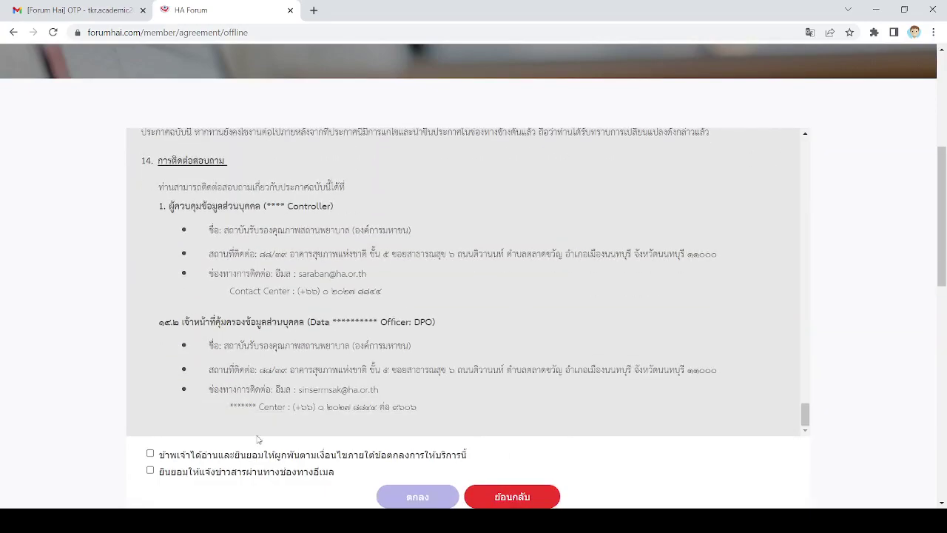
click(150, 453)
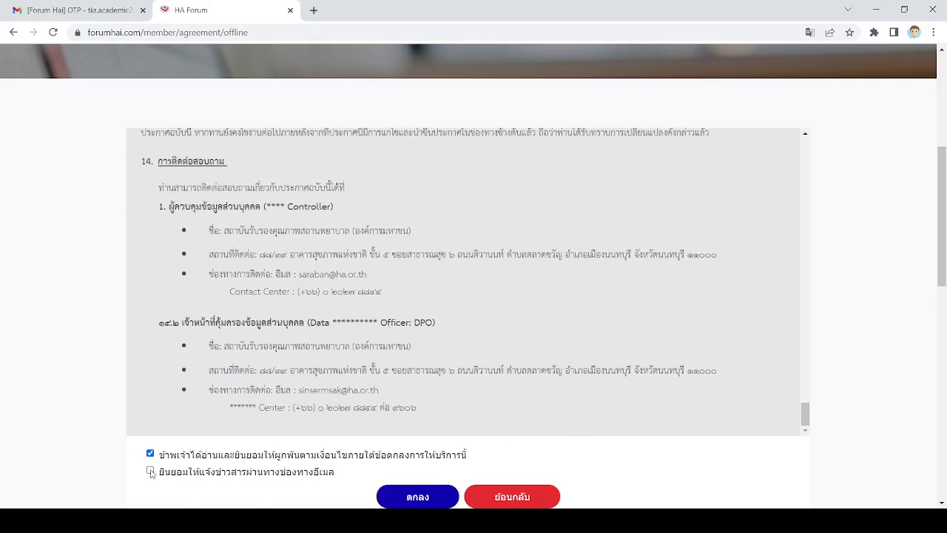
click(151, 471)
- Confirm the agreement and scroll to the member information table
click(419, 498)
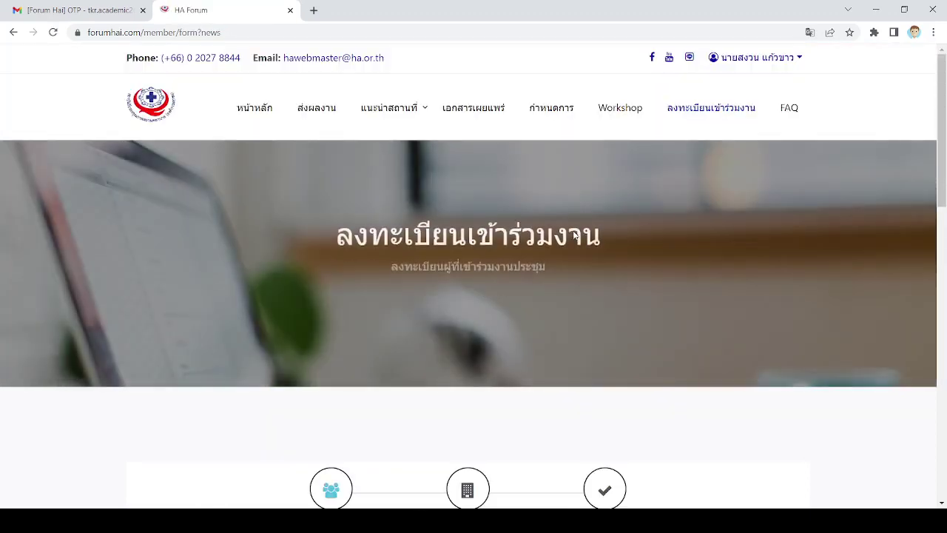
scroll(583, 245, down, 3)
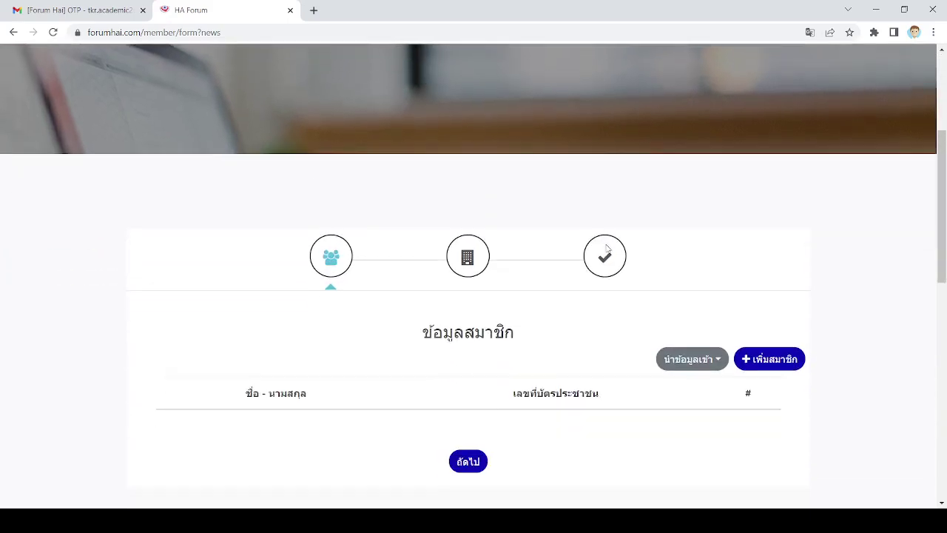
scroll(607, 248, down, 1)
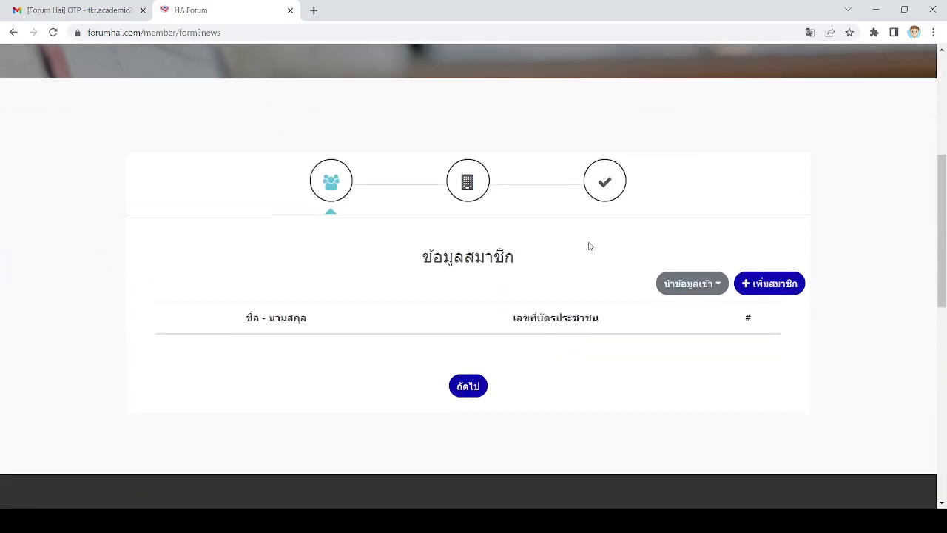
- Download the sample member import spreadsheet from the import options, then close the list
click(712, 287)
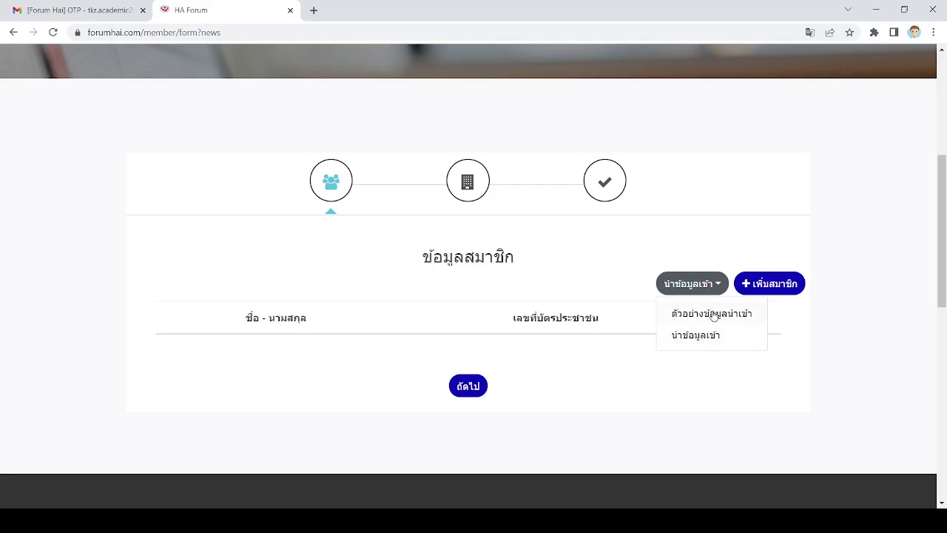
click(713, 314)
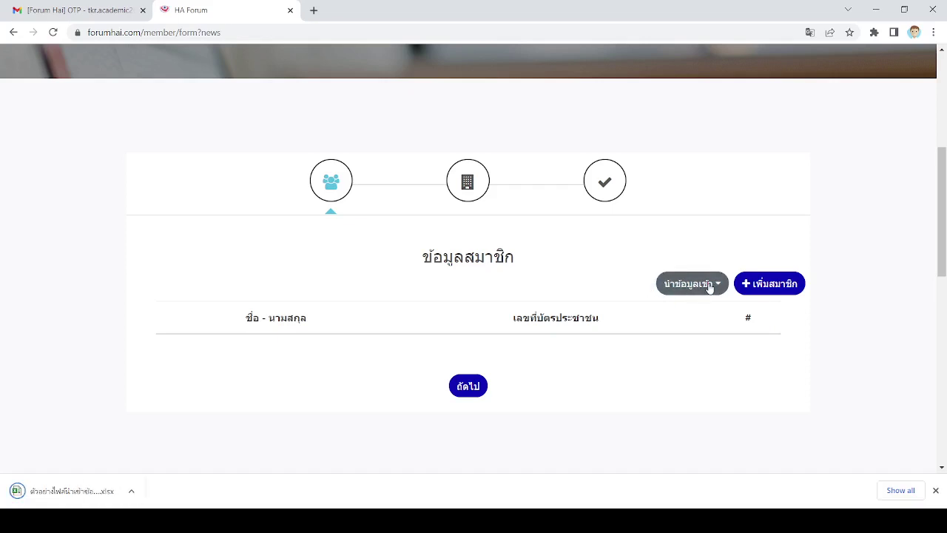
click(708, 283)
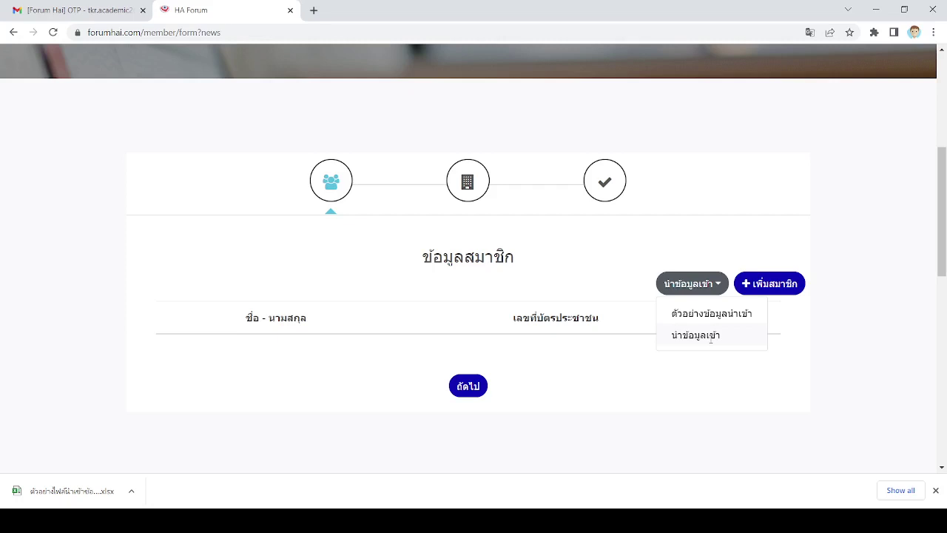
click(712, 386)
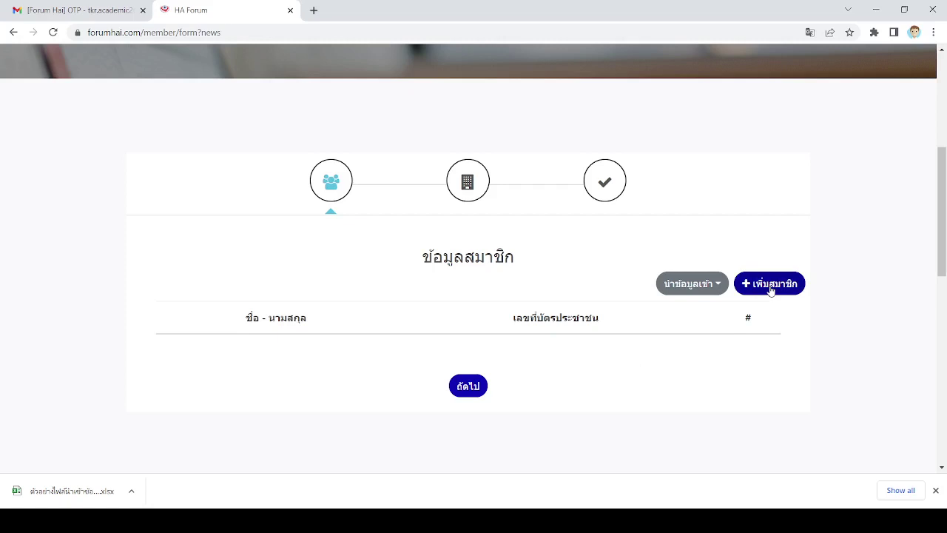
- Add a new member and set the title to นาย
click(770, 287)
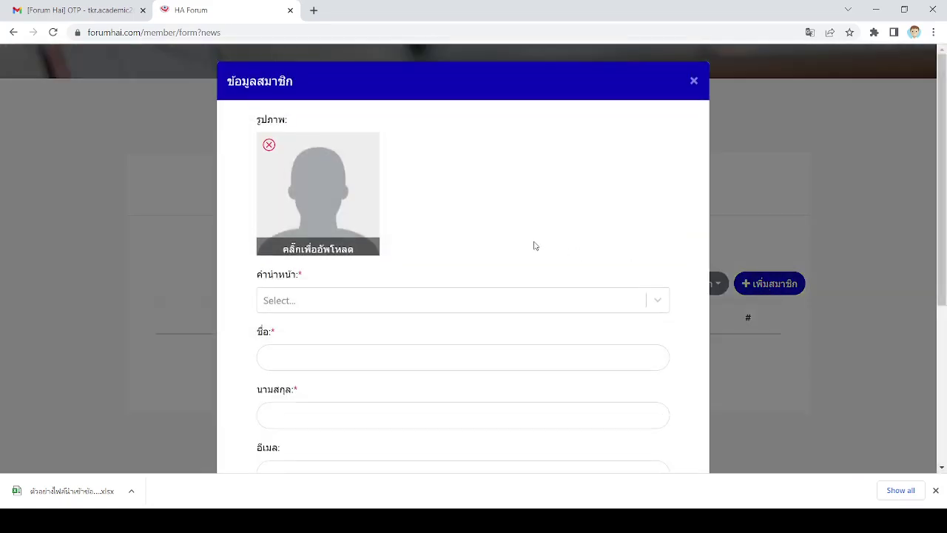
scroll(535, 245, down, 1)
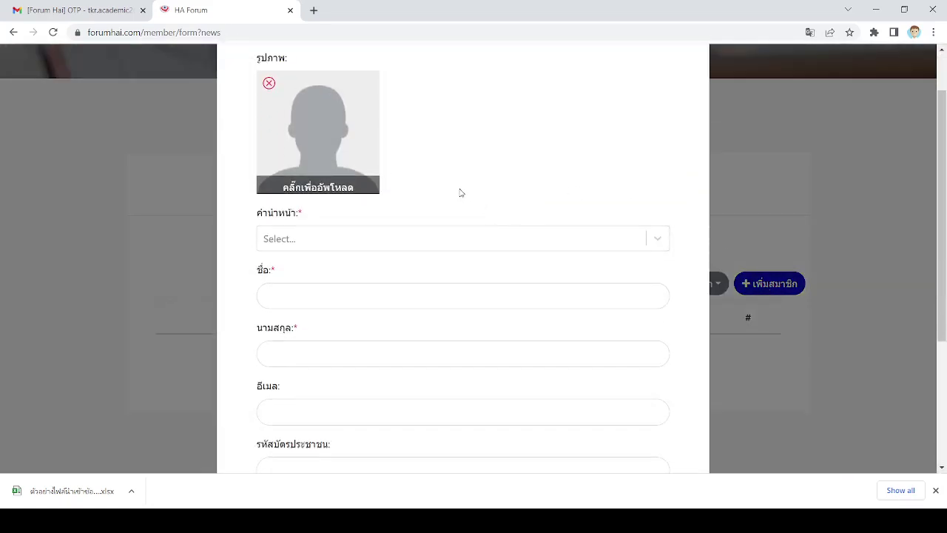
scroll(459, 192, down, 1)
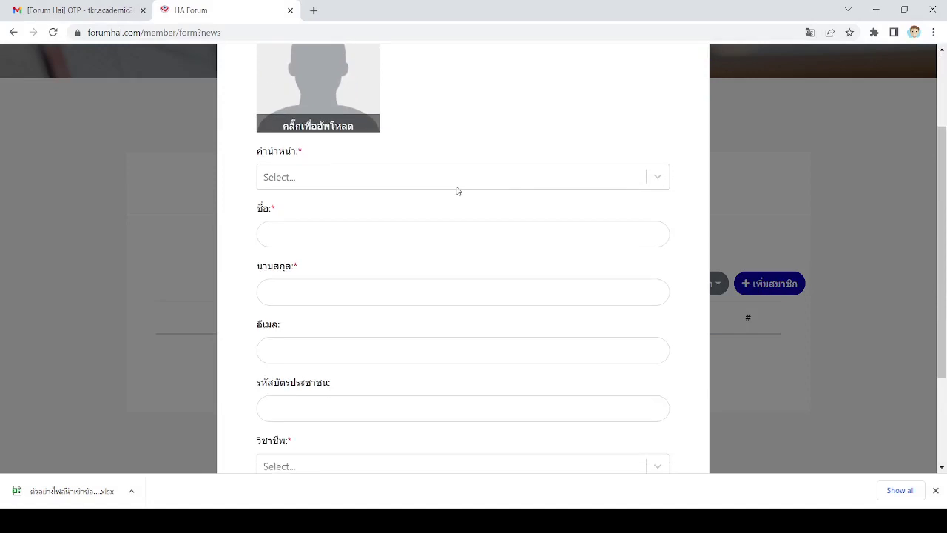
click(646, 181)
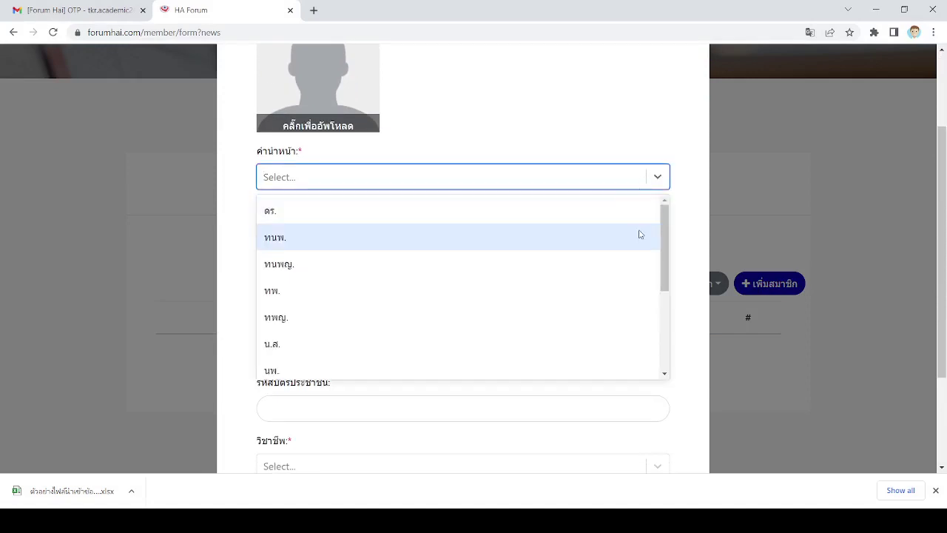
scroll(640, 234, down, 4)
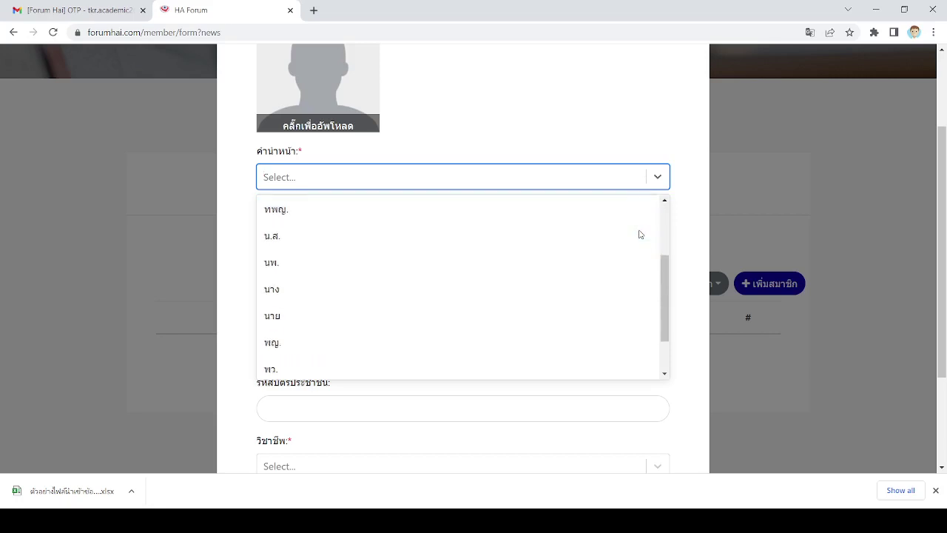
click(516, 253)
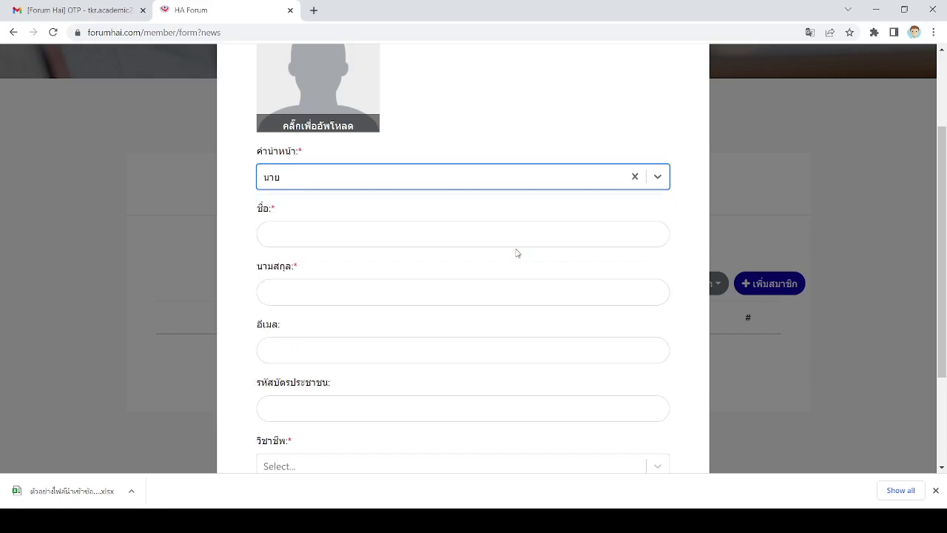
- Enter the member's first name, surname, suggested e-mail address and national ID number
click(517, 235)
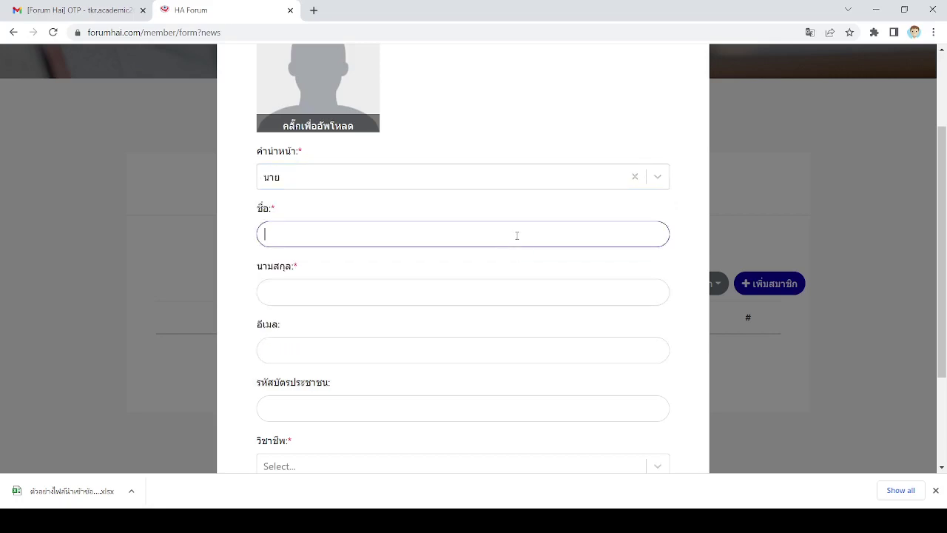
click(404, 288)
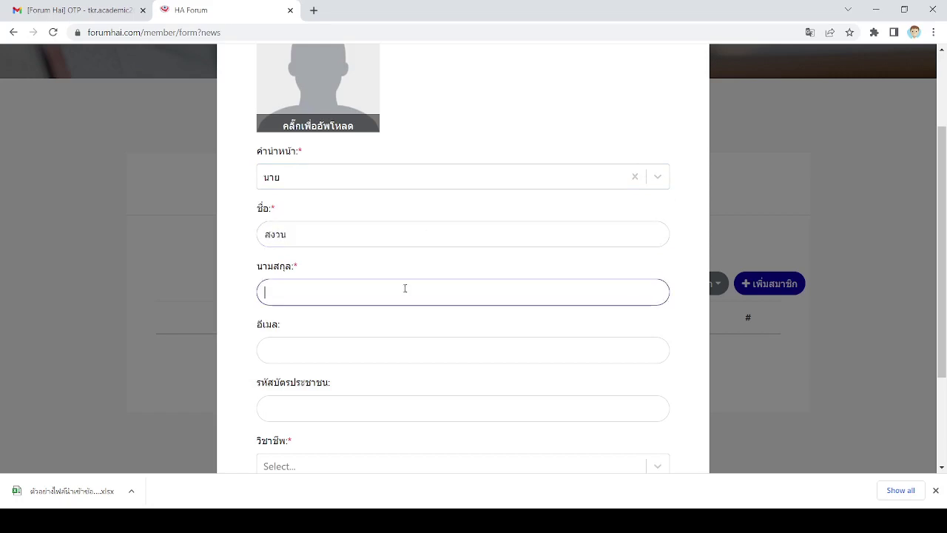
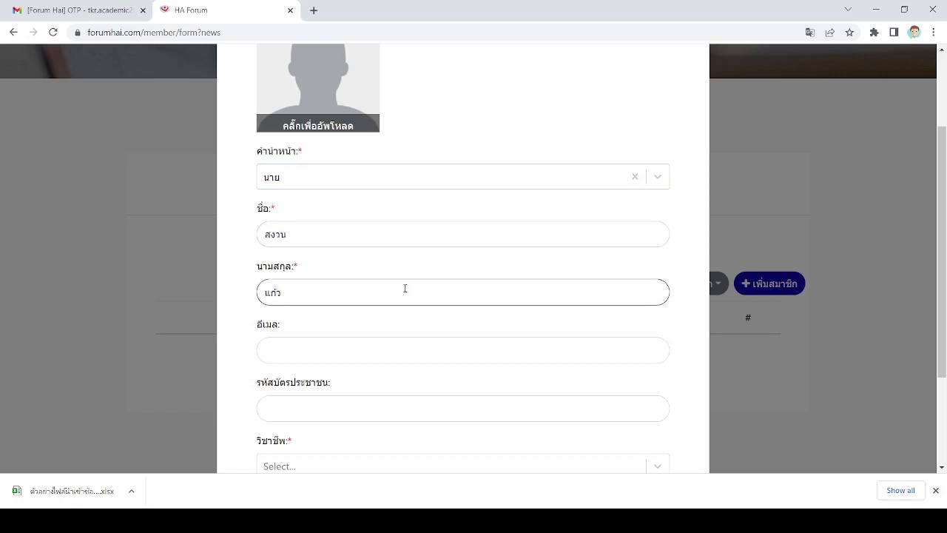
click(356, 355)
click(361, 383)
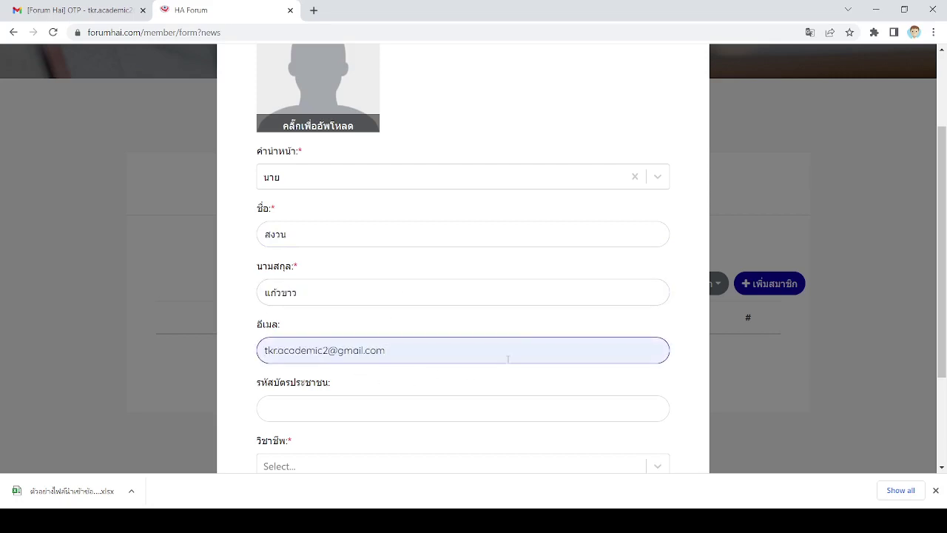
scroll(509, 360, down, 1)
click(364, 346)
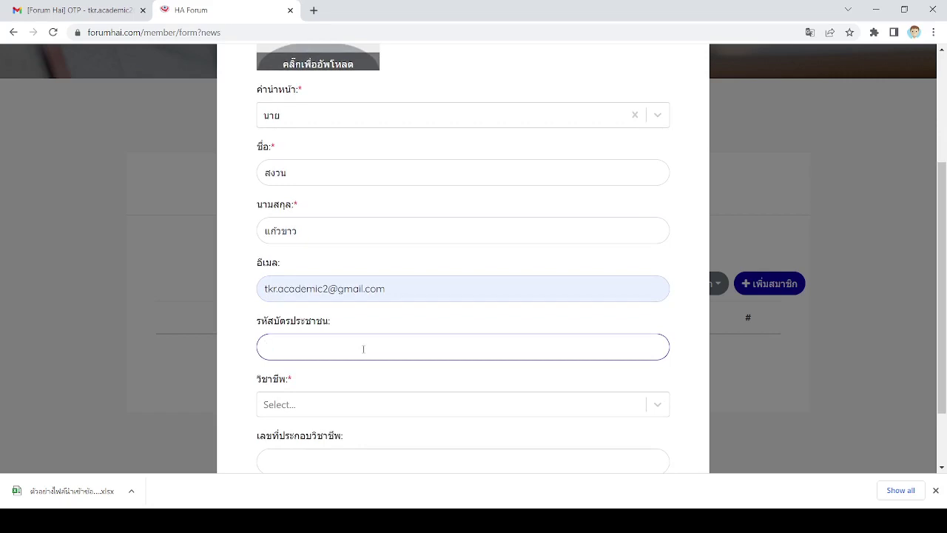
text(1234567891012)
scroll(366, 346, down, 1)
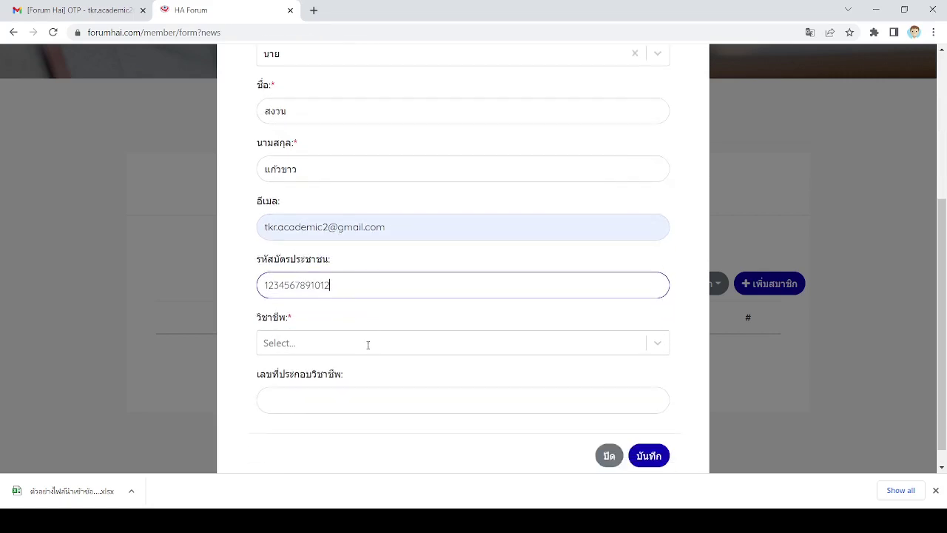
- Set the profession to กายภาพบำบัด, enter the licence number, and save the member
click(656, 344)
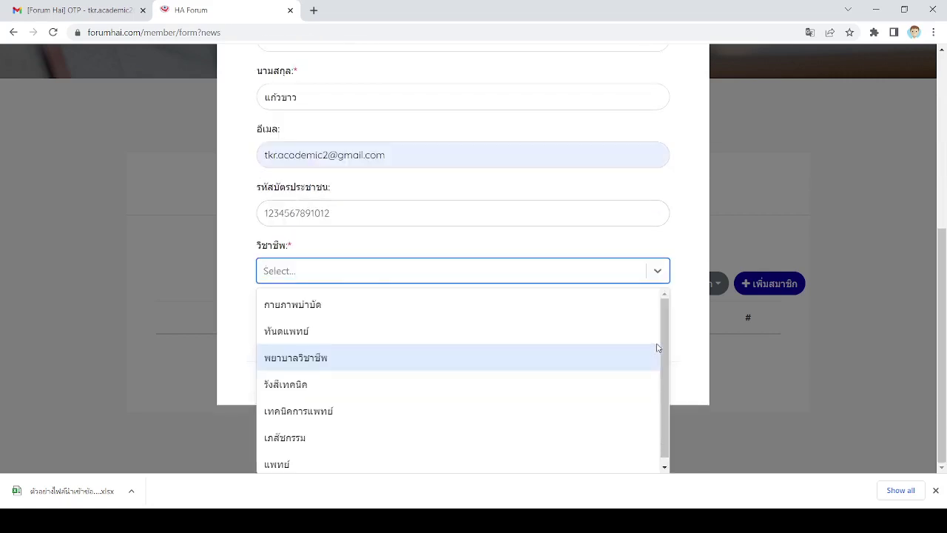
scroll(665, 377, down, 1)
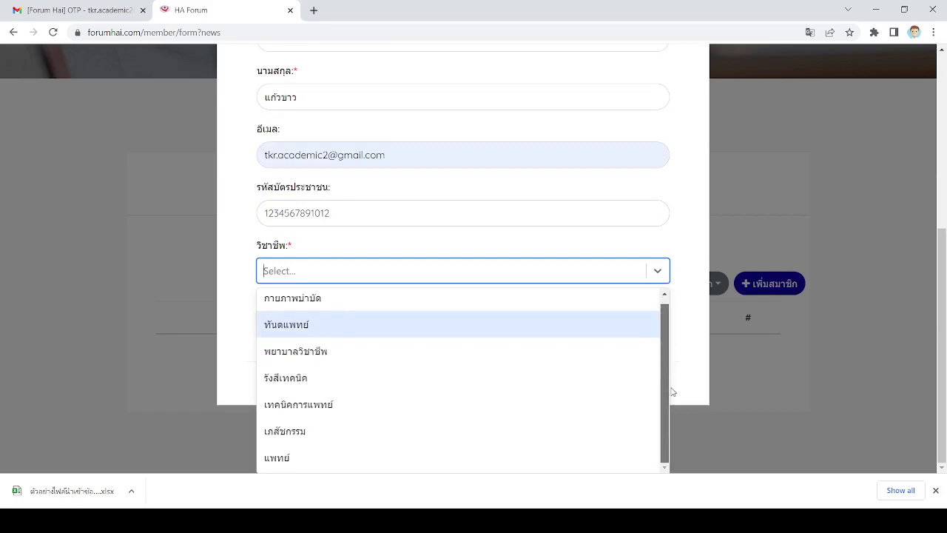
scroll(662, 352, up, 1)
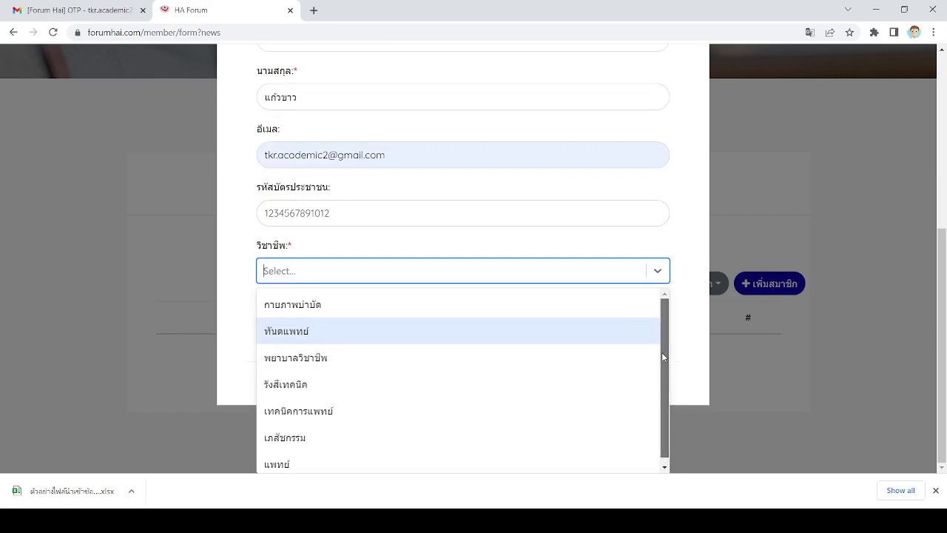
drag(662, 357, 664, 398)
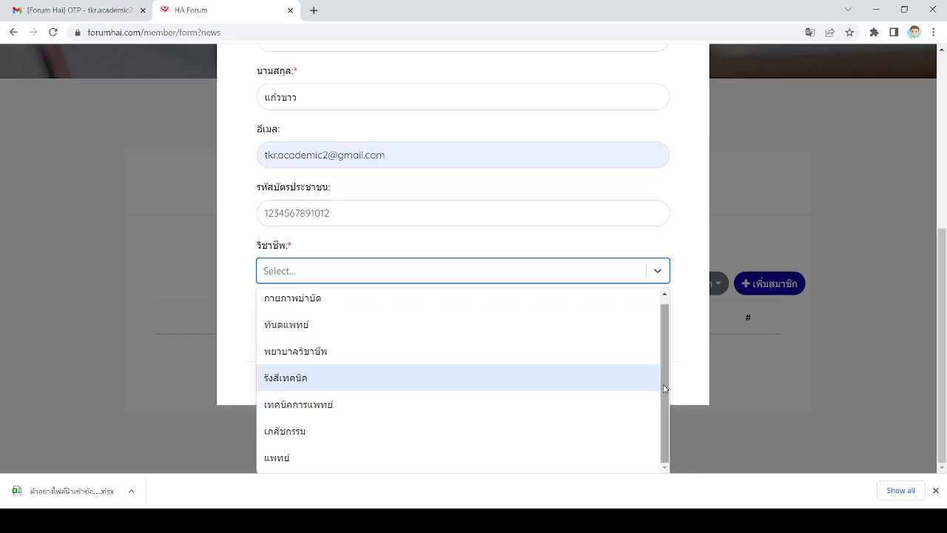
click(341, 306)
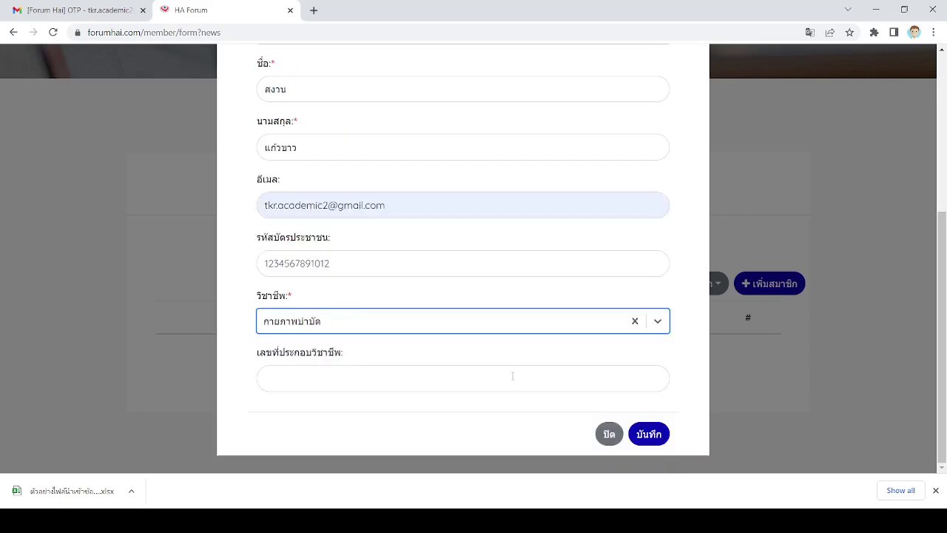
click(476, 384)
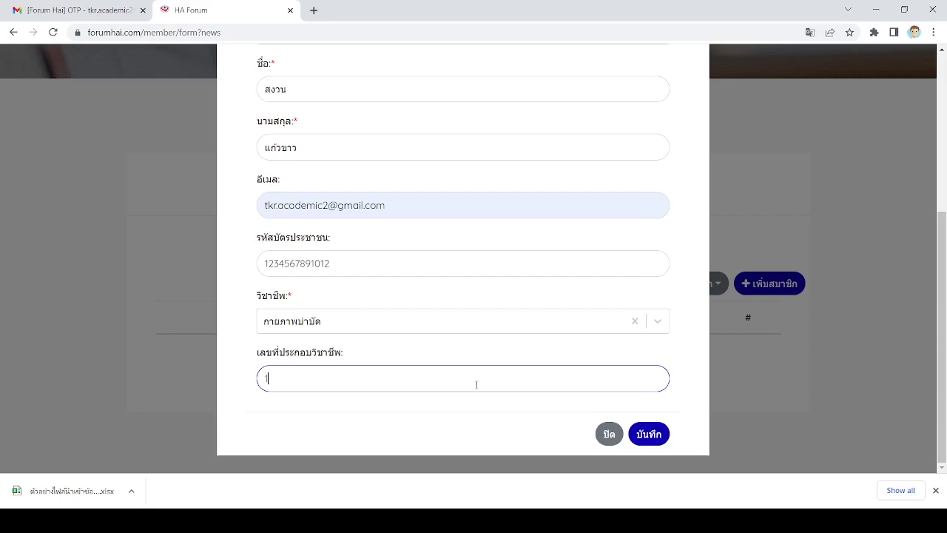
text(12345)
click(655, 442)
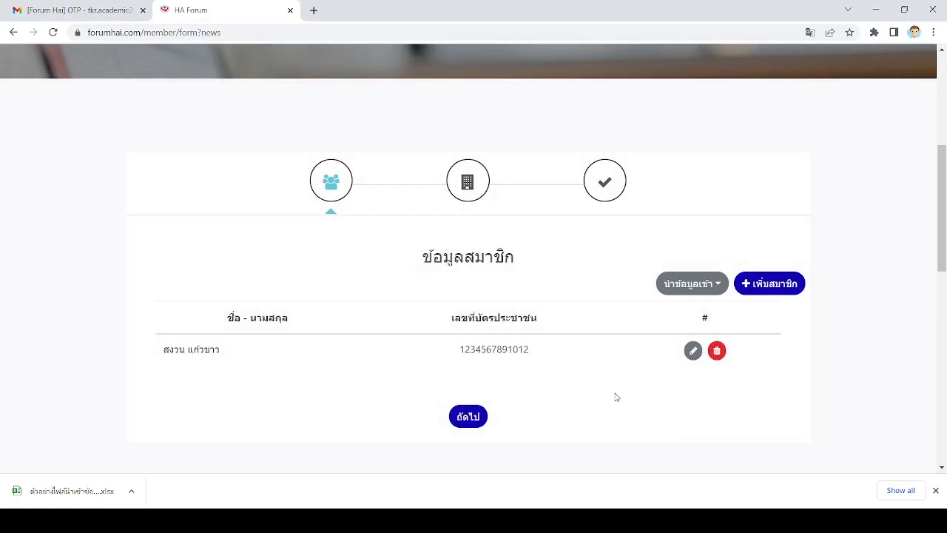
- Continue to the receipt step and type the receipt street address
scroll(617, 393, down, 2)
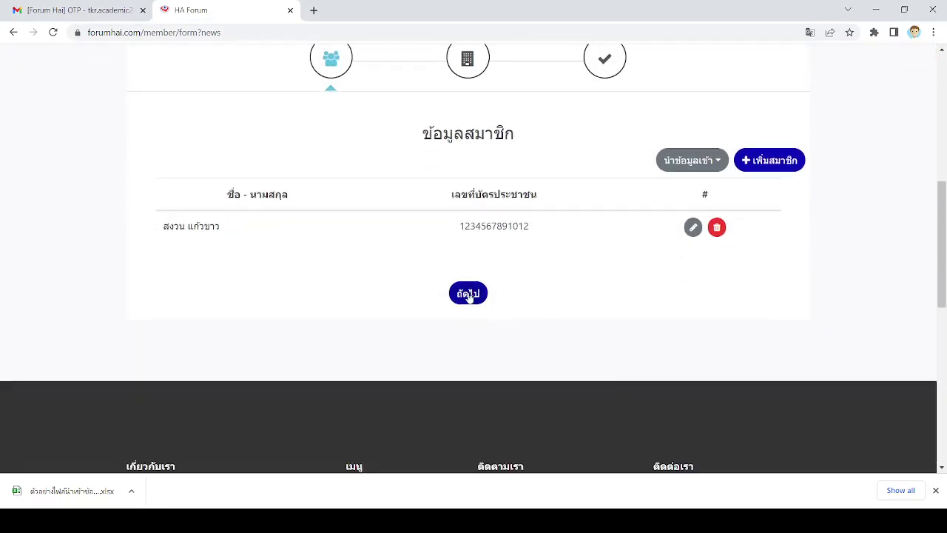
click(468, 294)
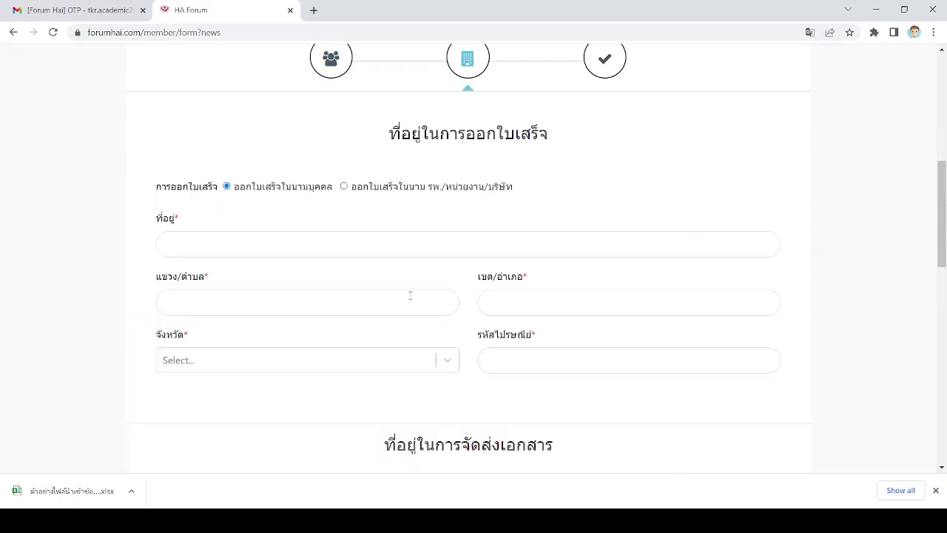
click(263, 247)
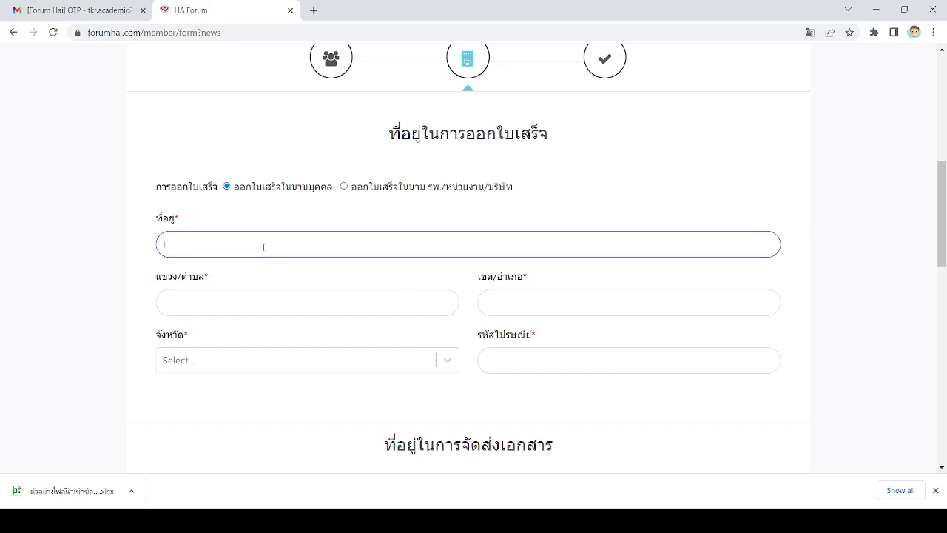
text(สกาบันรับรองคุณ)
text(ภาพ)
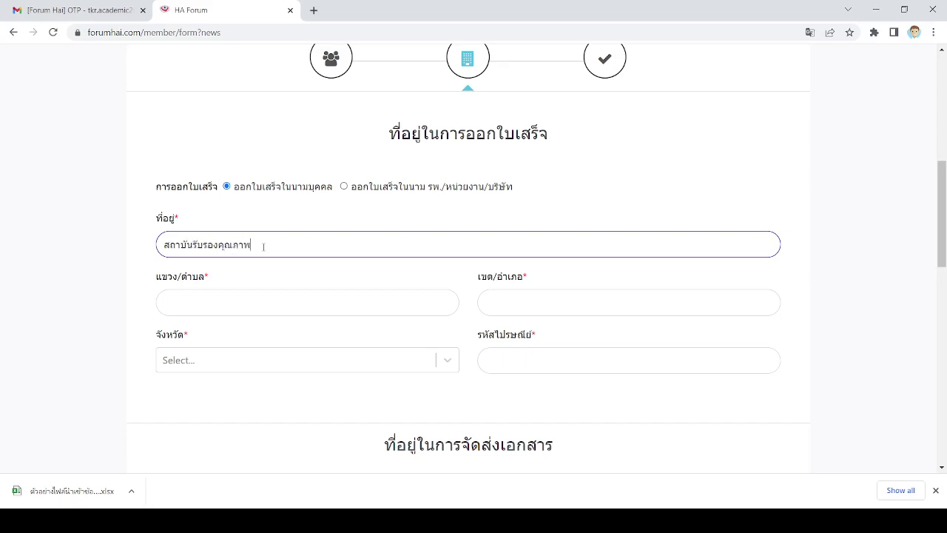
text(สถานพยาบาล)
- Fill in the sub-district, district, province นนทบุรี and postcode of the receipt address
click(253, 299)
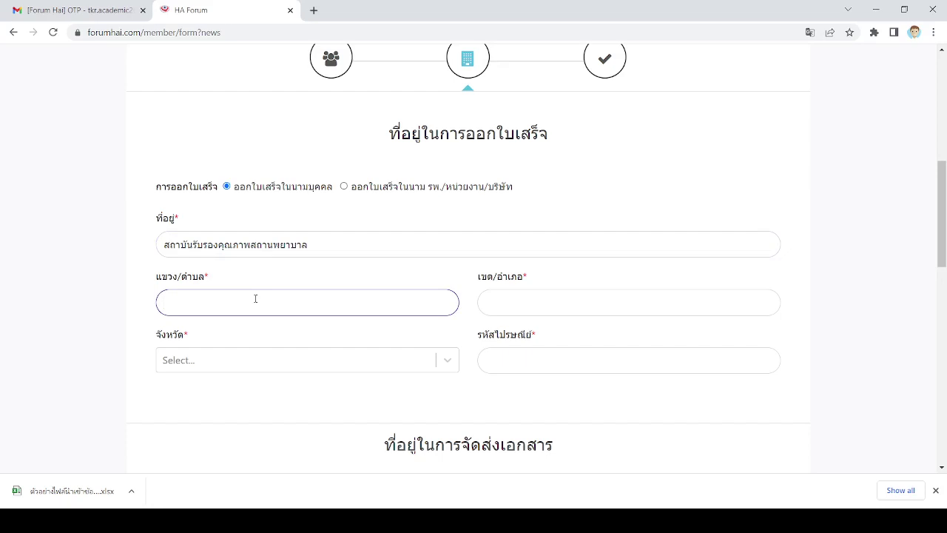
text(ตลาก)
text(ดว)
text(ขวัญ)
click(558, 304)
text(เมือง)
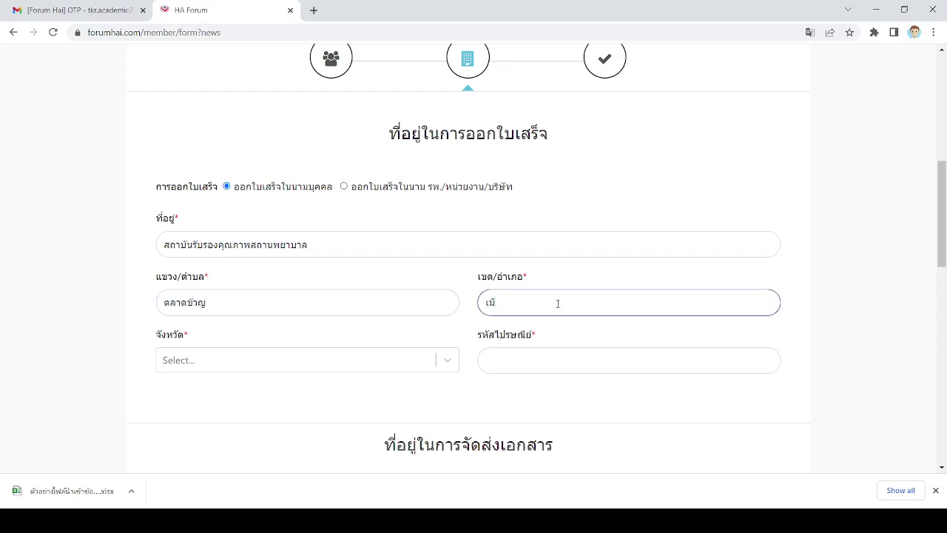
click(235, 361)
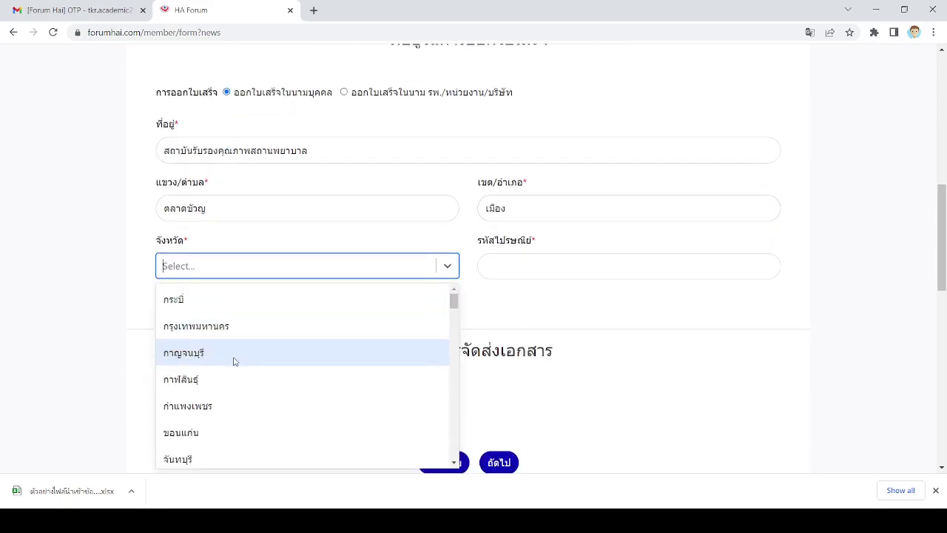
text(นน)
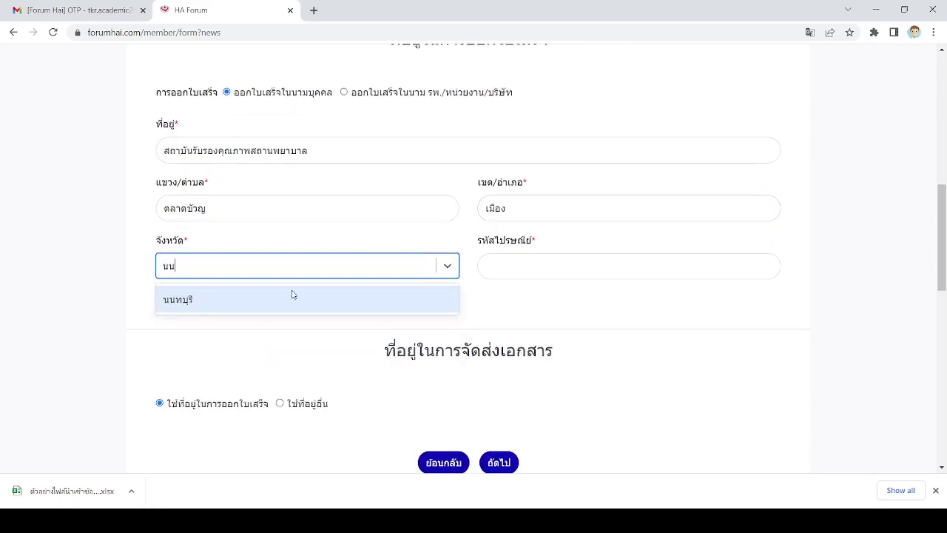
click(294, 296)
click(565, 267)
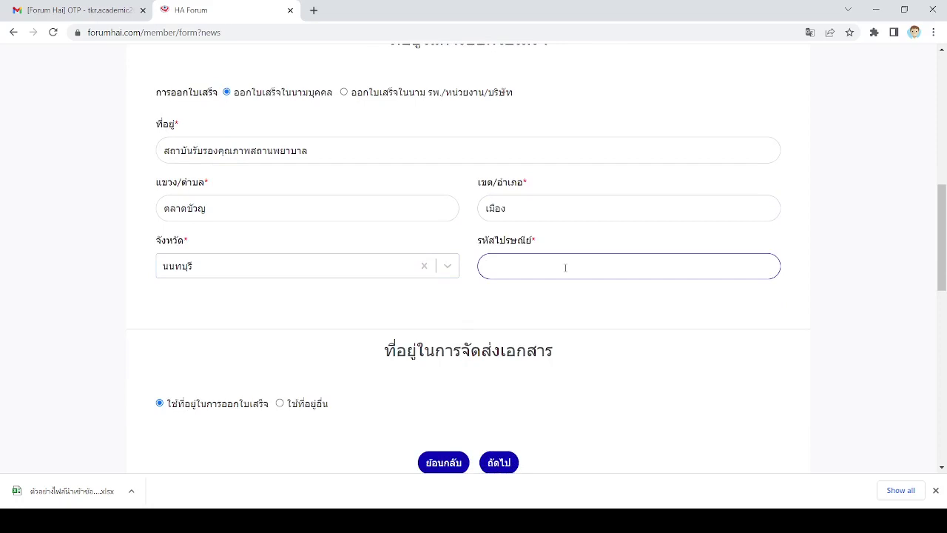
text(ๅๅ)
text(00)
text(0)
scroll(401, 212, up, 1)
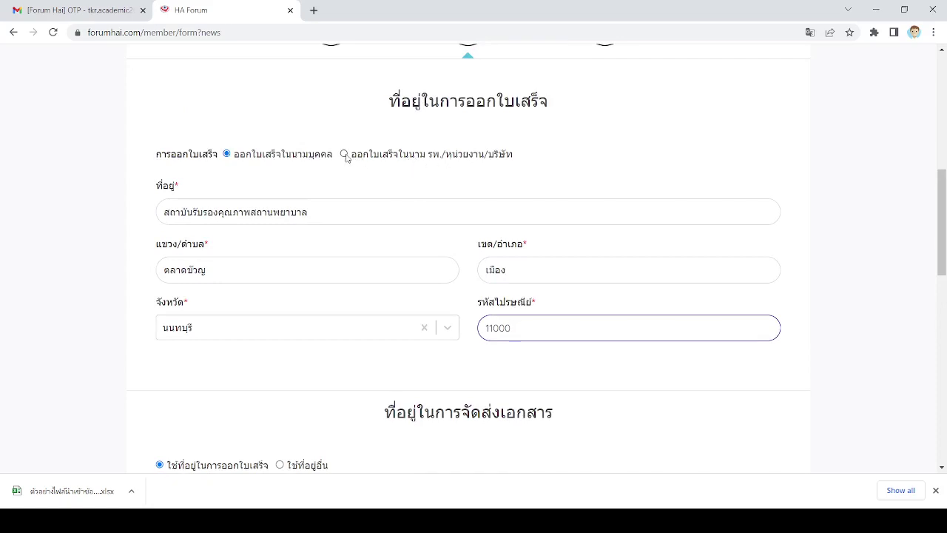
- Try both receipt options, leaving ออกใบเสร็จในนามบุคคล selected, and scroll to the delivery section
click(344, 155)
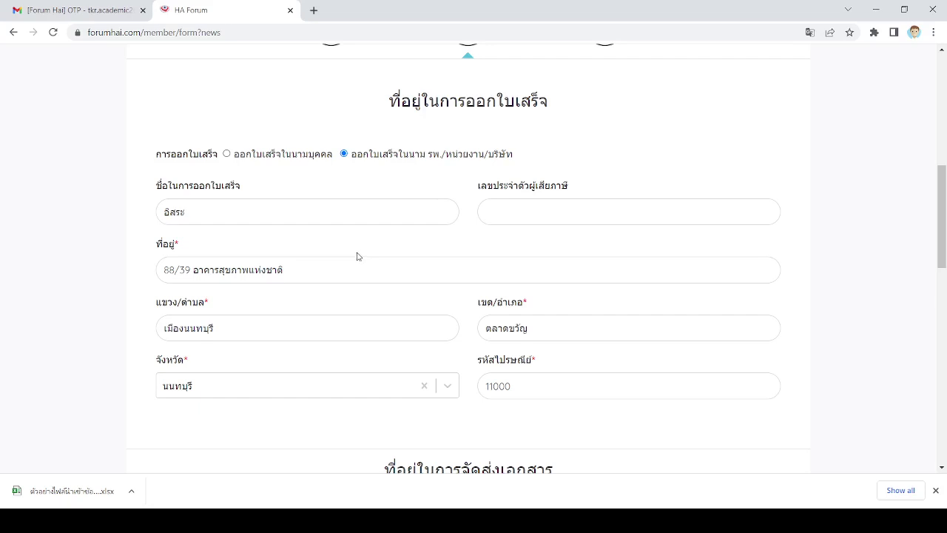
click(252, 153)
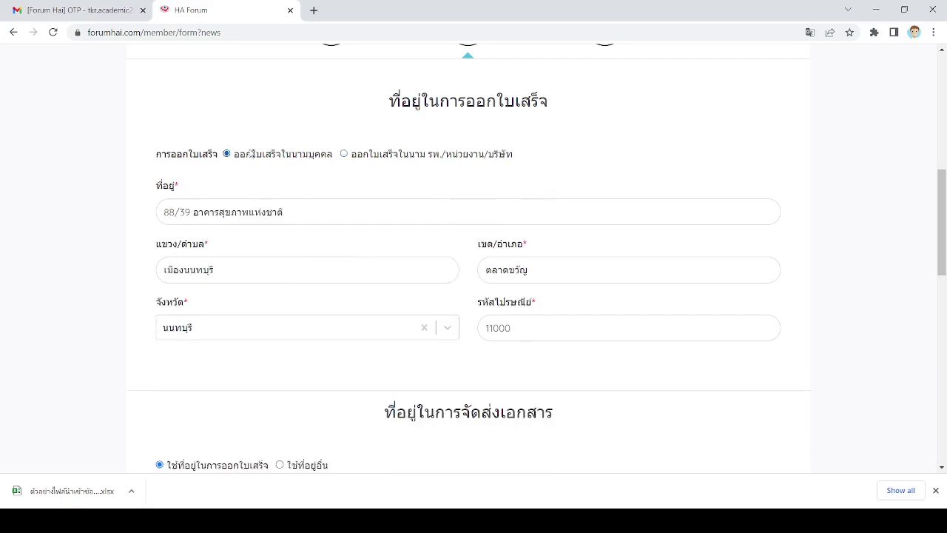
click(370, 156)
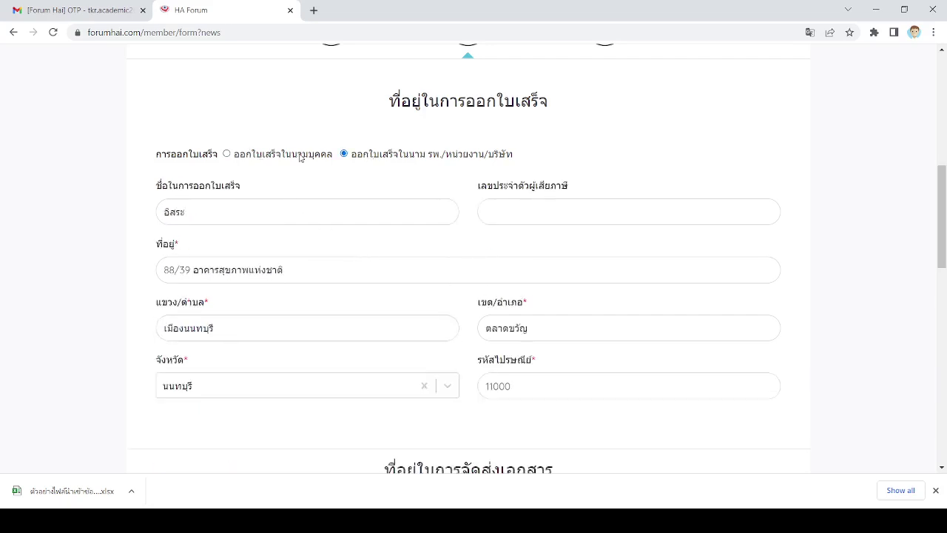
click(226, 154)
click(345, 156)
click(296, 158)
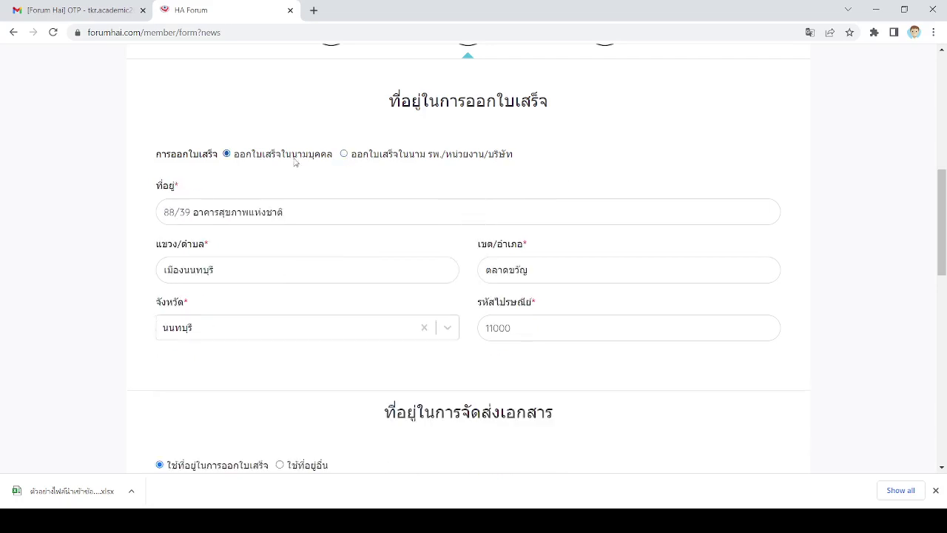
click(388, 158)
click(311, 159)
scroll(394, 210, down, 4)
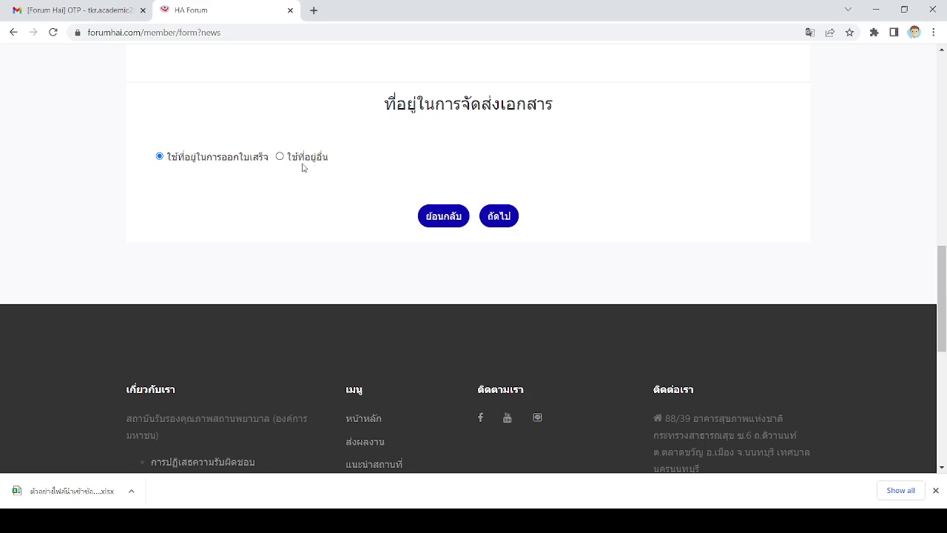
- Try the separate delivery address fields, then select ใช้ที่อยู่ในการออกใบเสร็จ for document delivery
scroll(307, 168, up, 3)
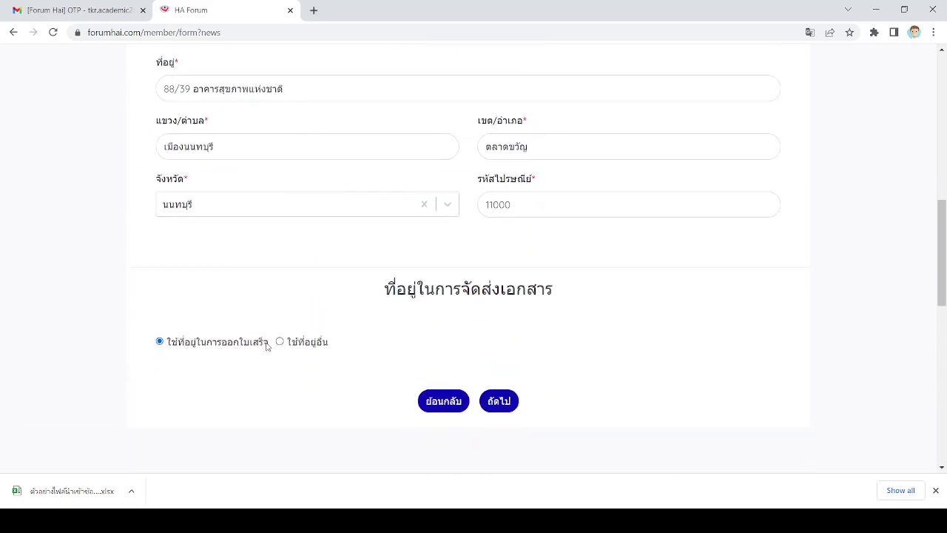
scroll(274, 332, up, 1)
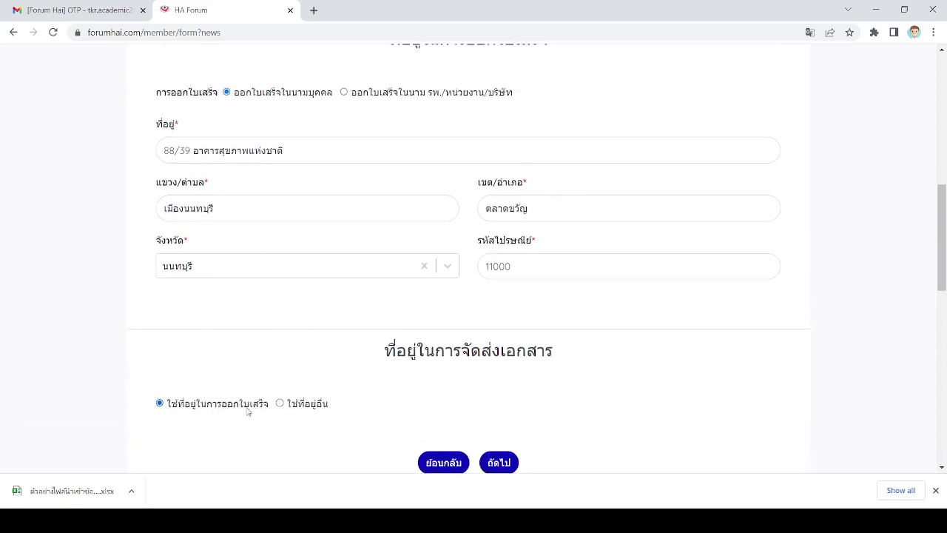
click(307, 406)
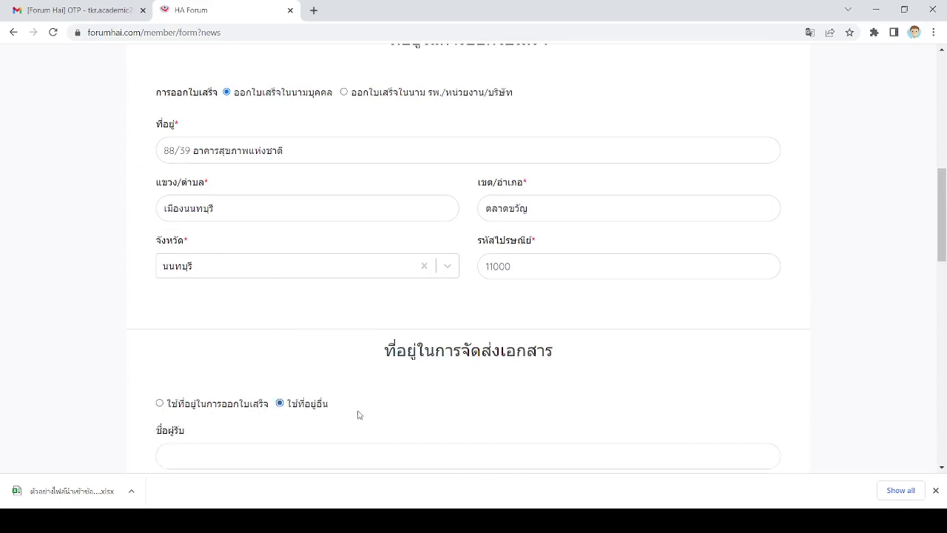
scroll(357, 414, down, 5)
scroll(282, 274, up, 2)
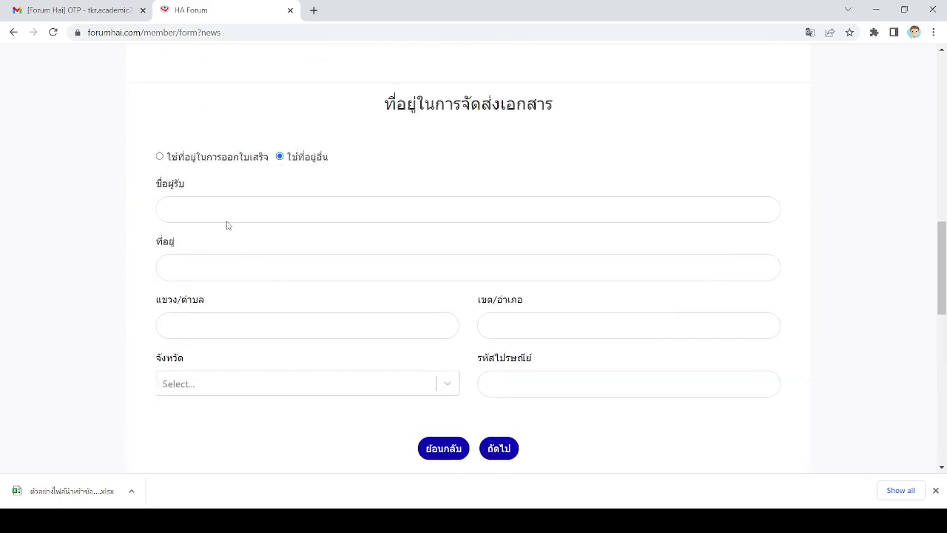
click(222, 210)
click(222, 269)
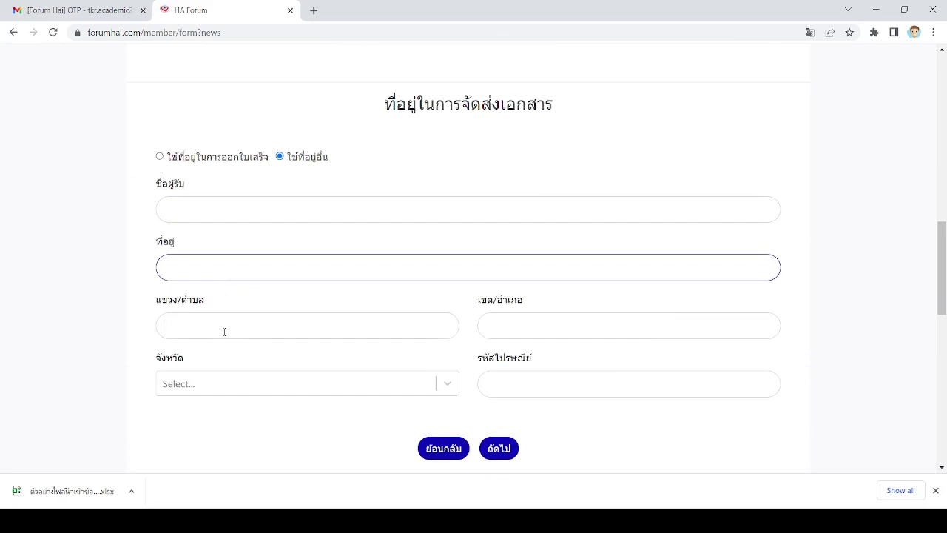
click(580, 337)
scroll(352, 326, up, 3)
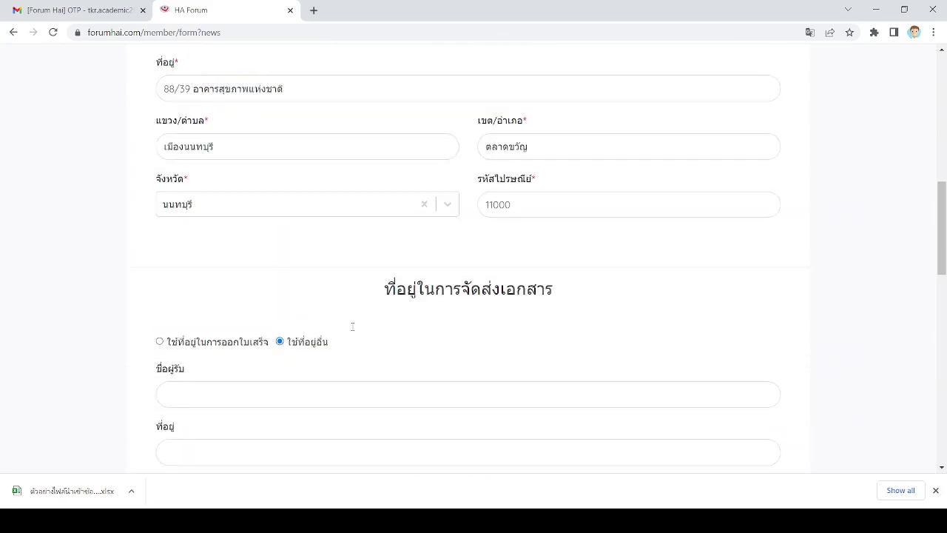
scroll(333, 237, down, 1)
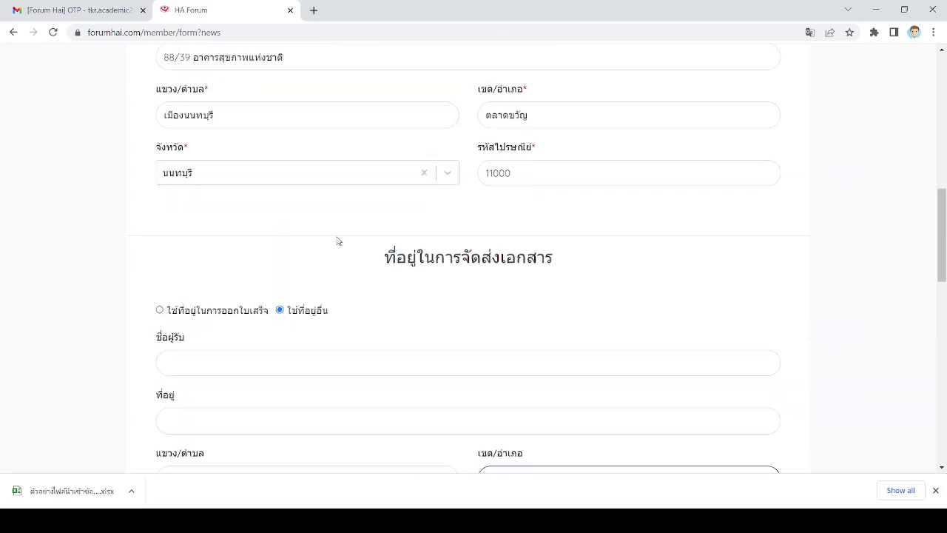
click(202, 282)
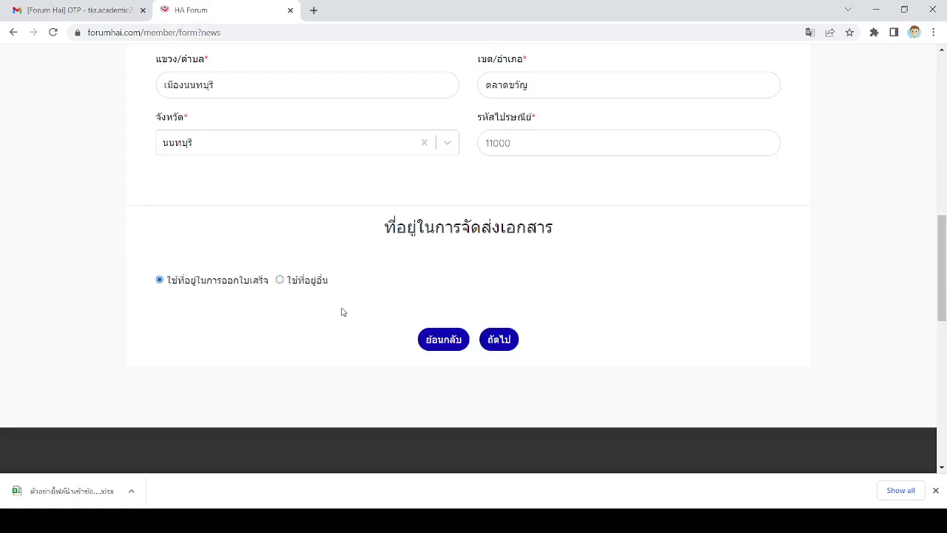
- Continue to the summary and check the receipt and delivery address lines
click(496, 346)
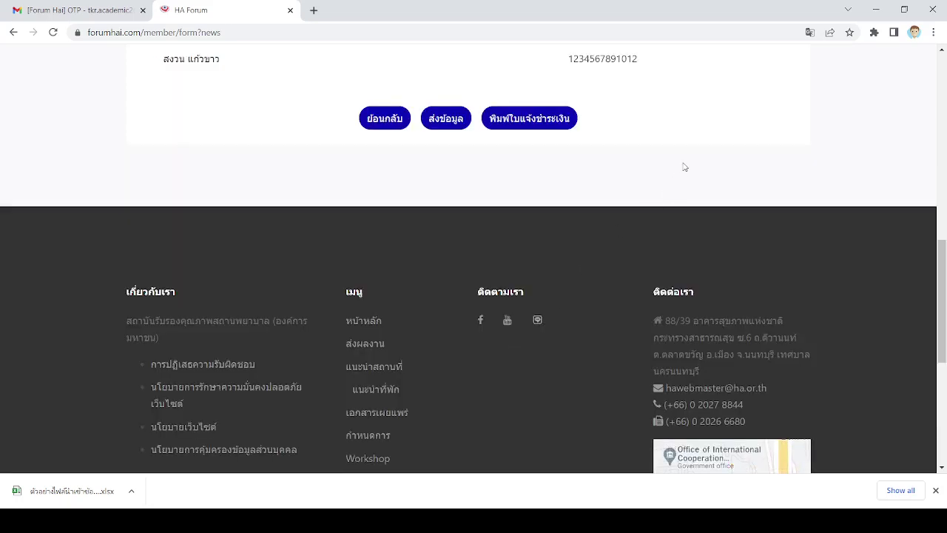
scroll(699, 159, up, 3)
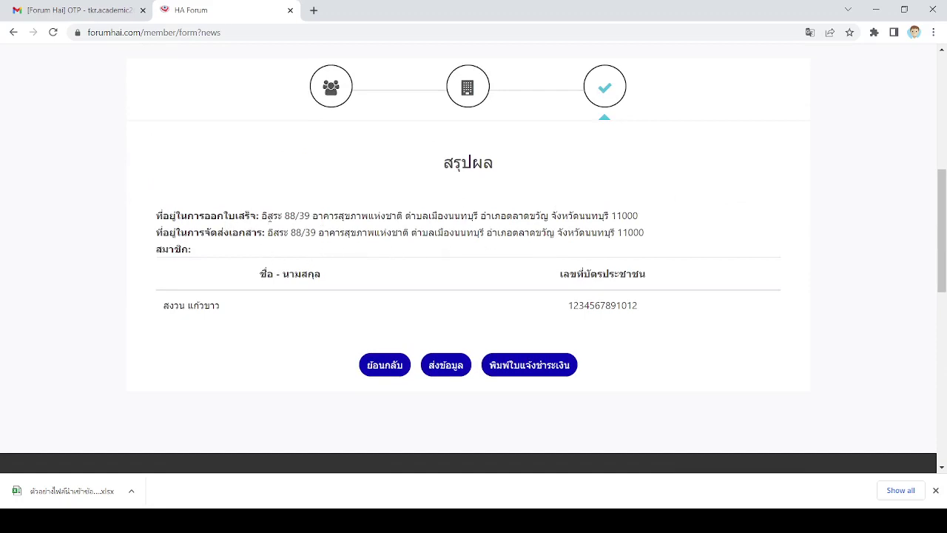
drag(262, 216, 663, 221)
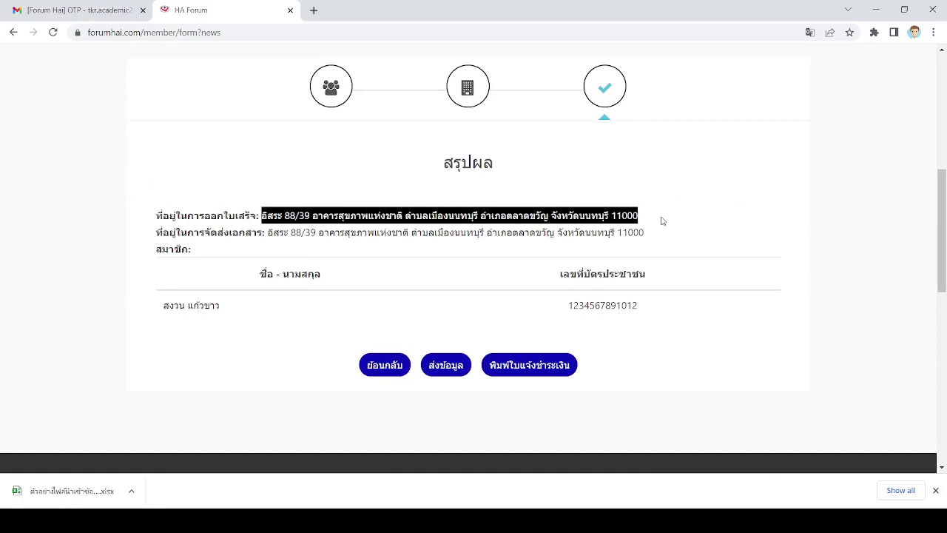
drag(265, 232, 660, 235)
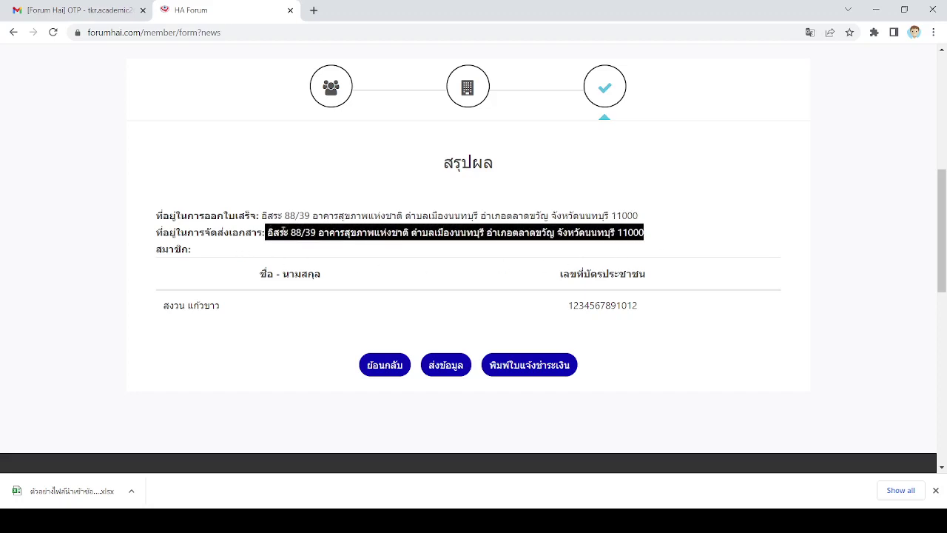
click(285, 232)
drag(266, 232, 345, 233)
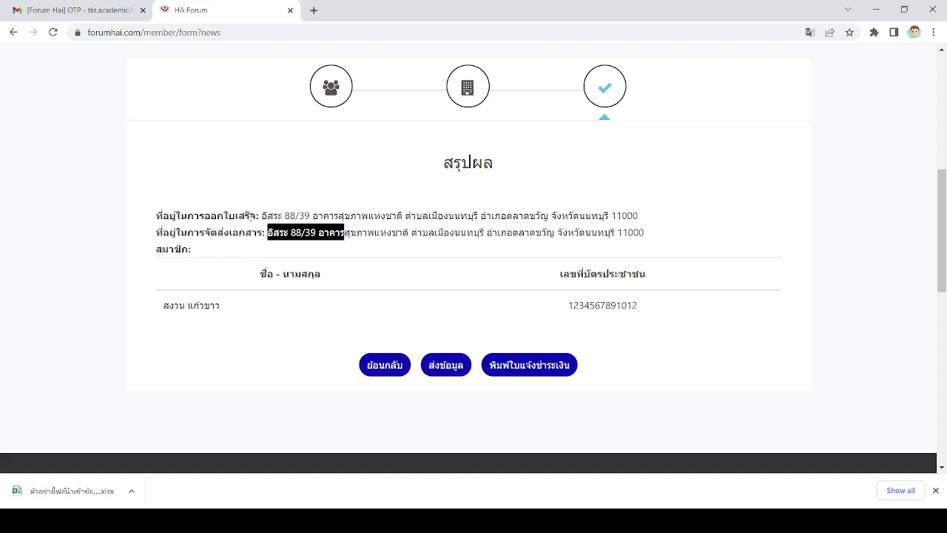
drag(256, 216, 427, 215)
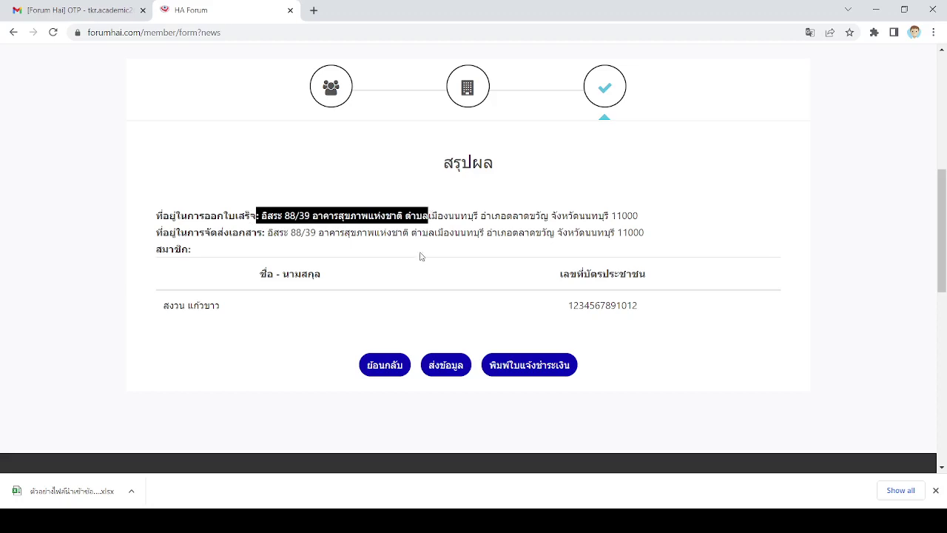
- Return to the address step to check it, then go forward to the summary again
click(385, 365)
scroll(390, 368, down, 3)
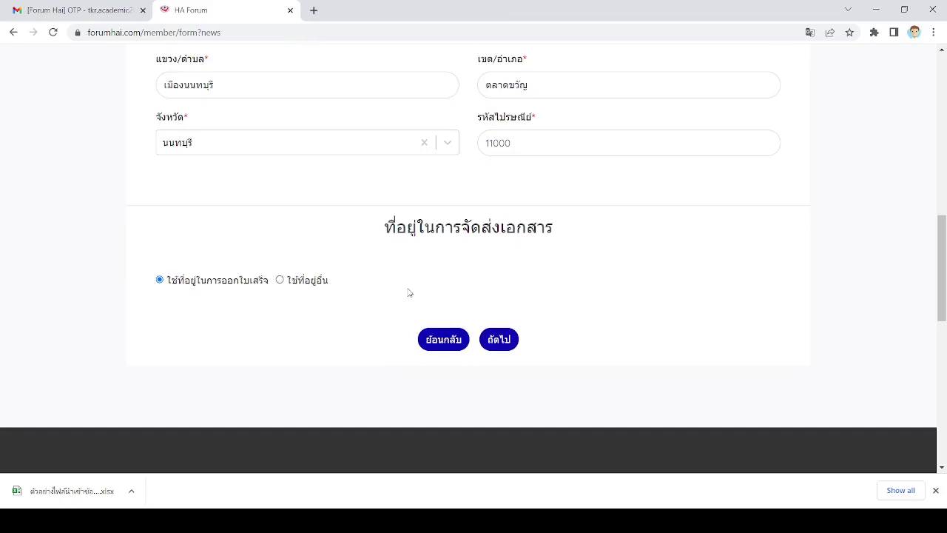
click(500, 340)
scroll(561, 182, up, 3)
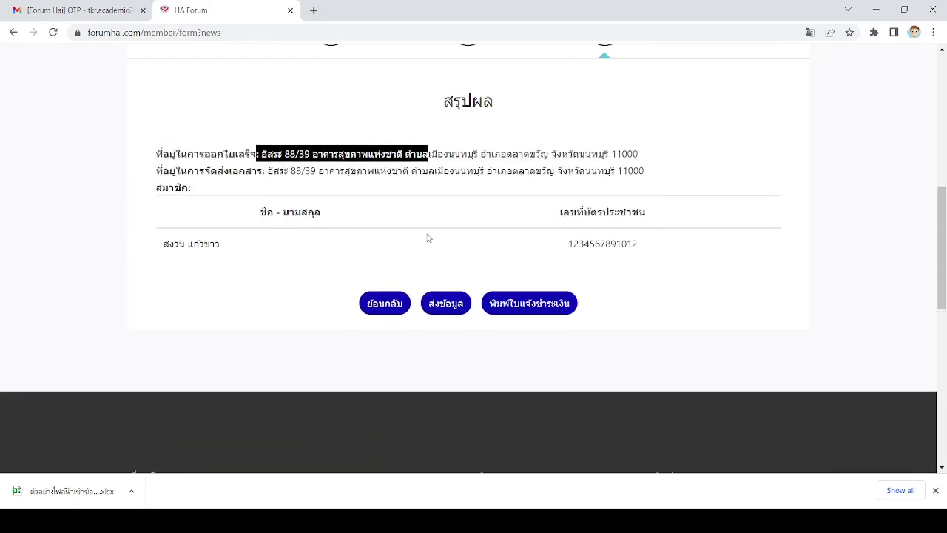
scroll(569, 225, up, 1)
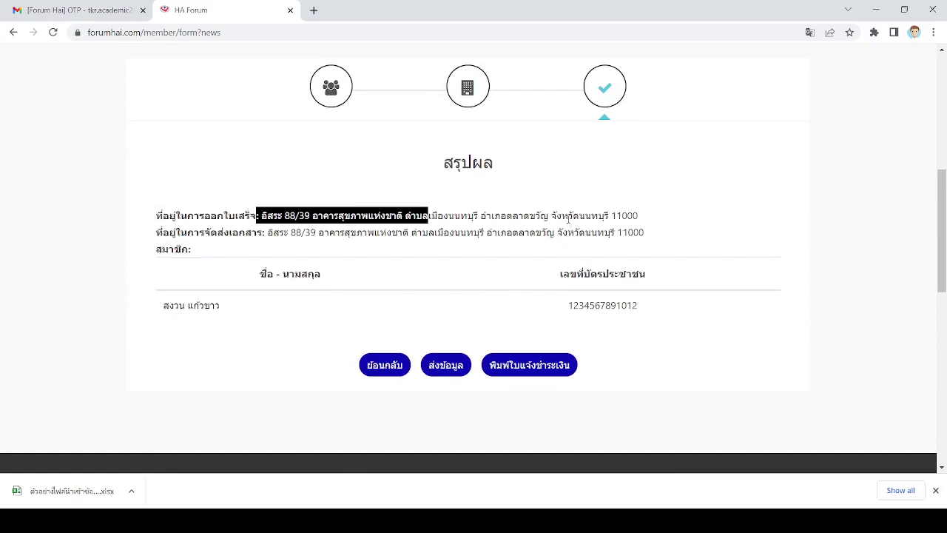
scroll(545, 340, up, 1)
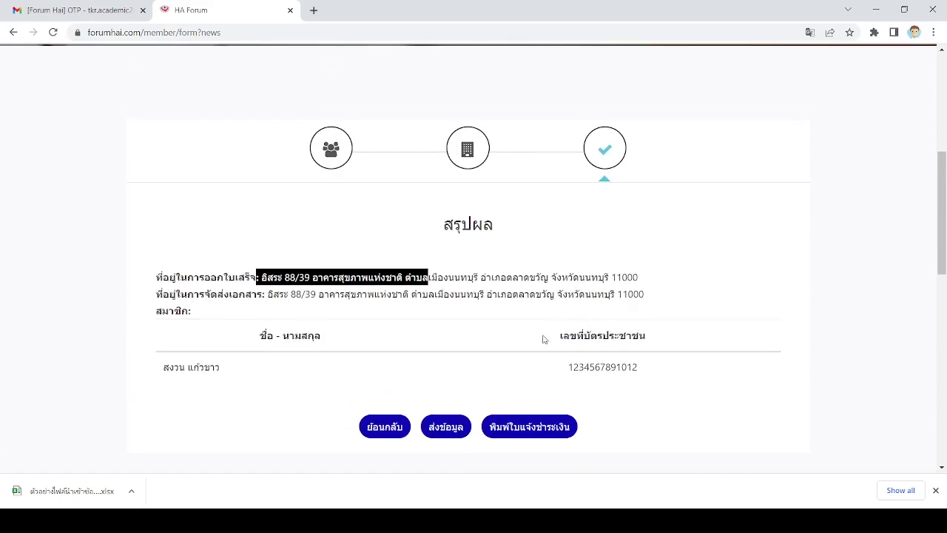
- Issue the payment notice (พิมพ์ใบแจ้งชำระเงิน), confirming and acknowledging the Success message
click(519, 429)
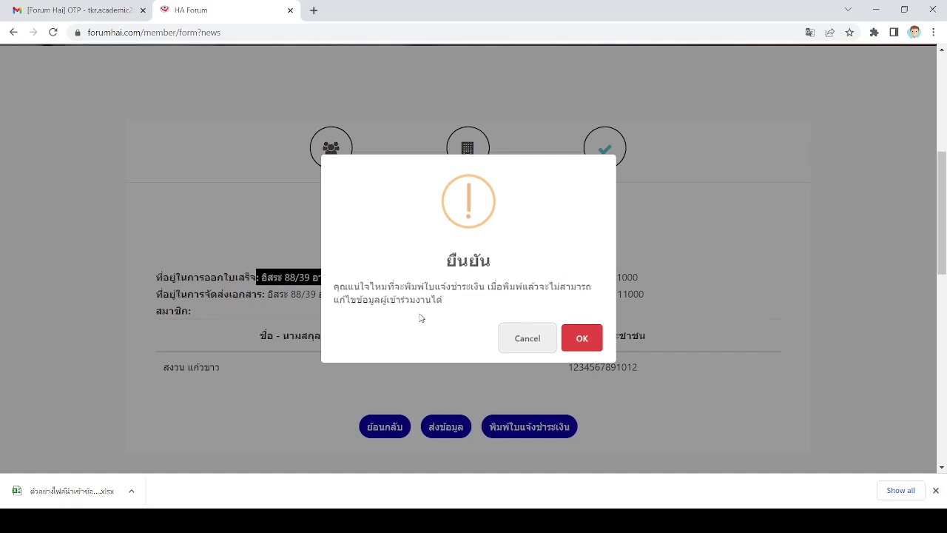
click(581, 338)
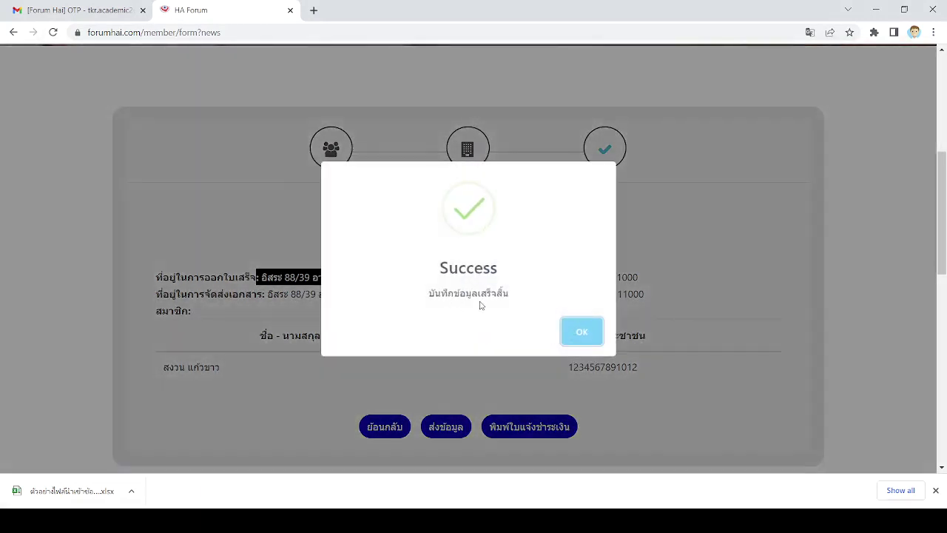
click(587, 339)
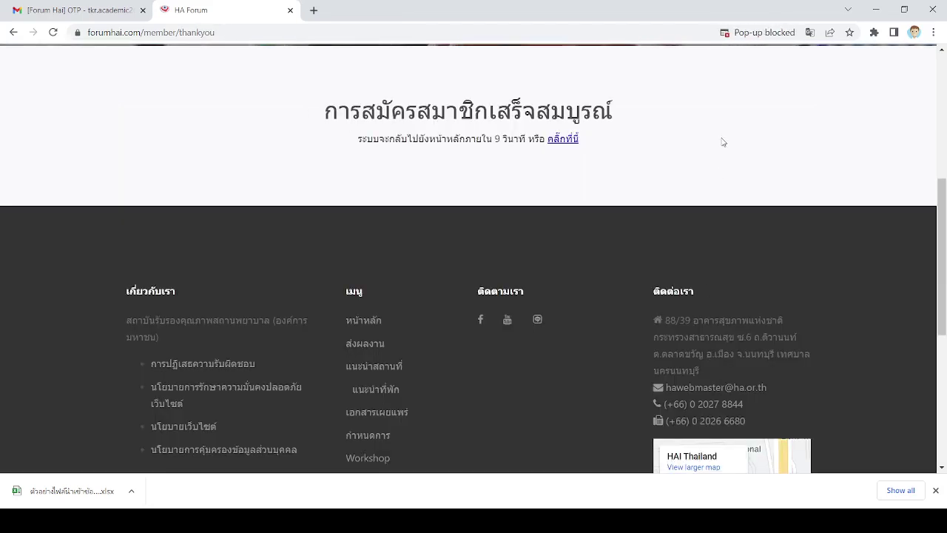
scroll(720, 142, up, 3)
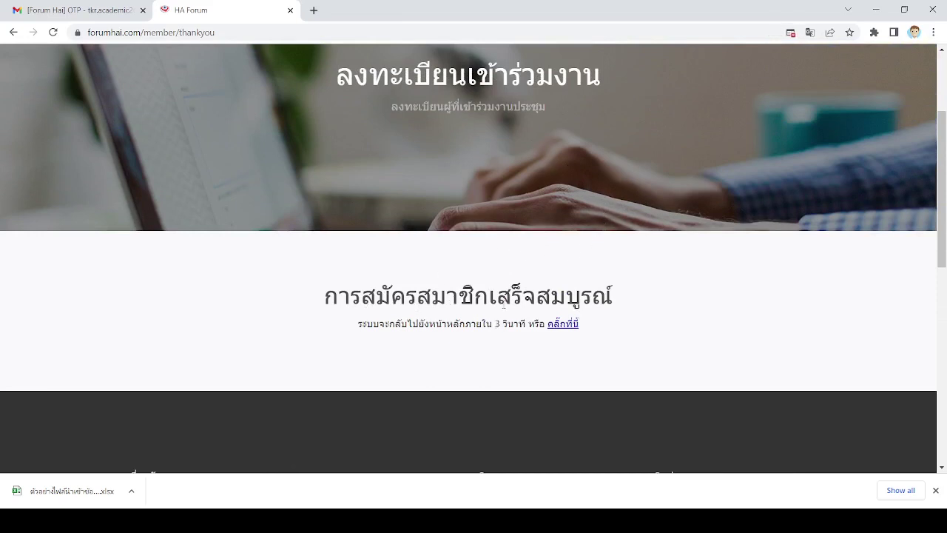
- Follow the คลิ๊กที่นี่ link and scroll to the unpaid 27/12/2022 Onsite registration
click(563, 326)
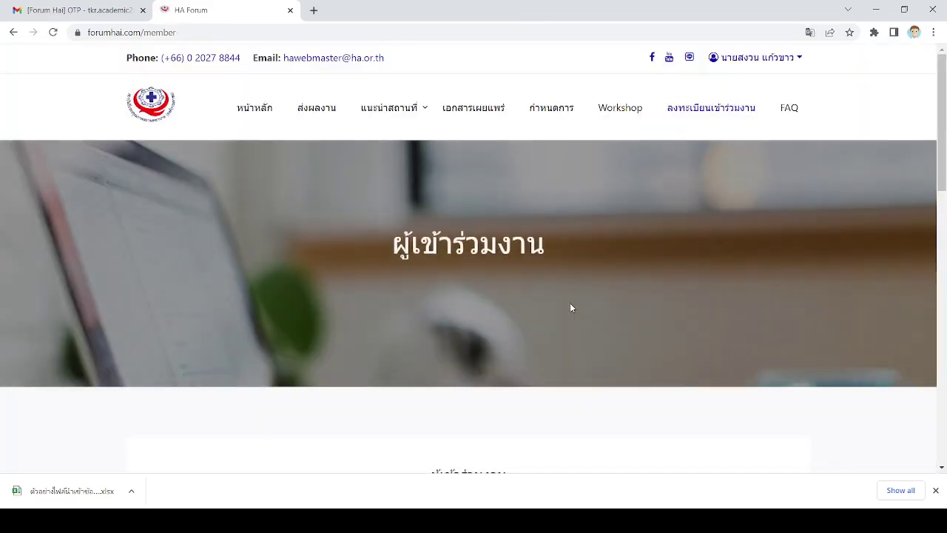
scroll(570, 305, down, 3)
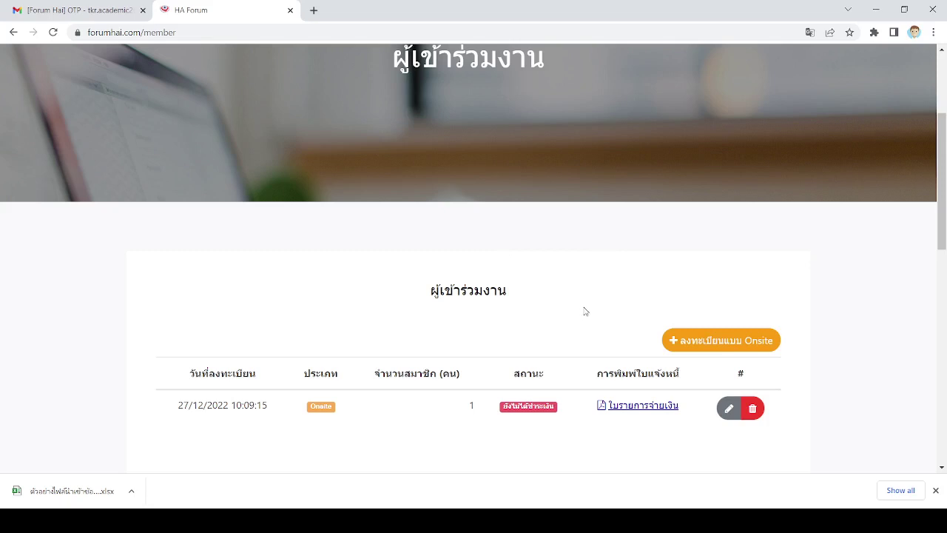
scroll(585, 311, down, 1)
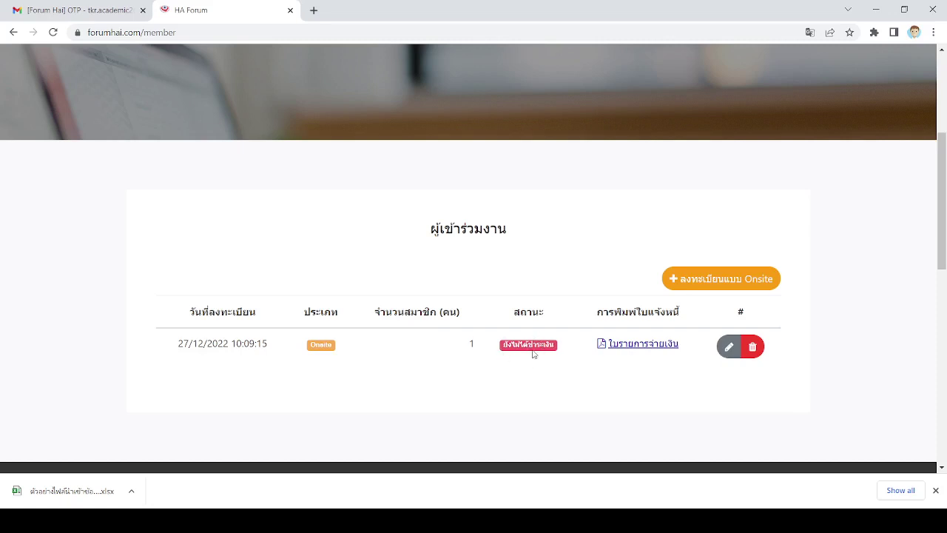
- Open the ใบรายการจ่ายเงิน PDF and scroll through the 5,000.00 baht customer and bank copies
click(647, 349)
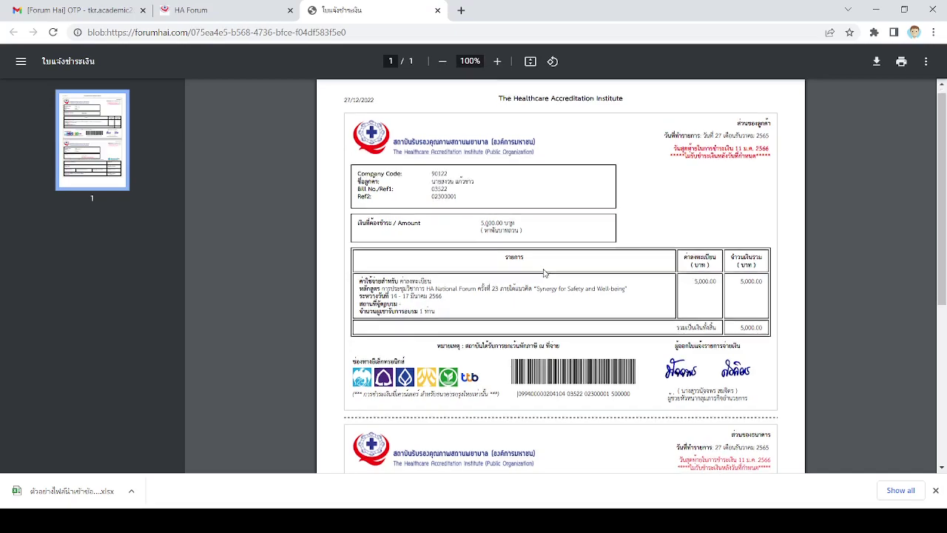
scroll(545, 275, down, 3)
scroll(615, 261, down, 2)
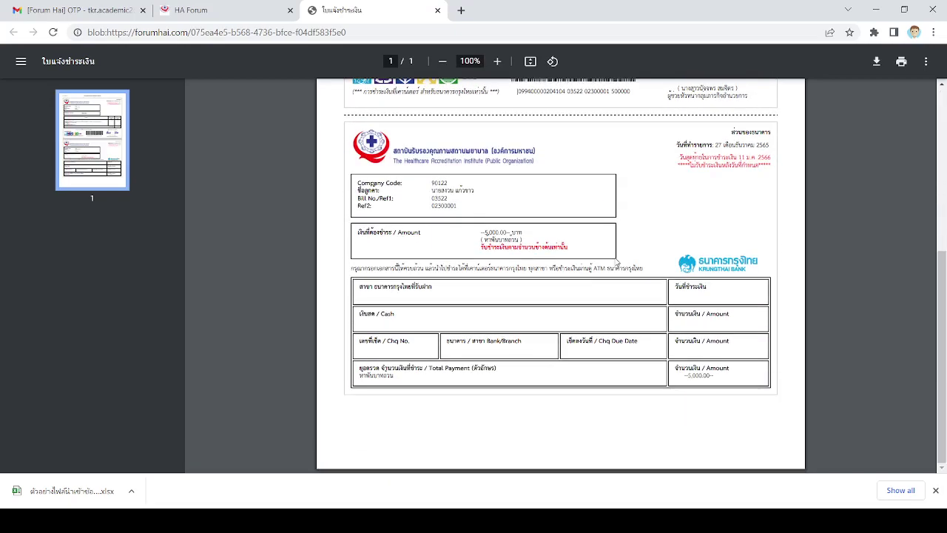
scroll(615, 262, up, 4)
scroll(615, 260, up, 1)
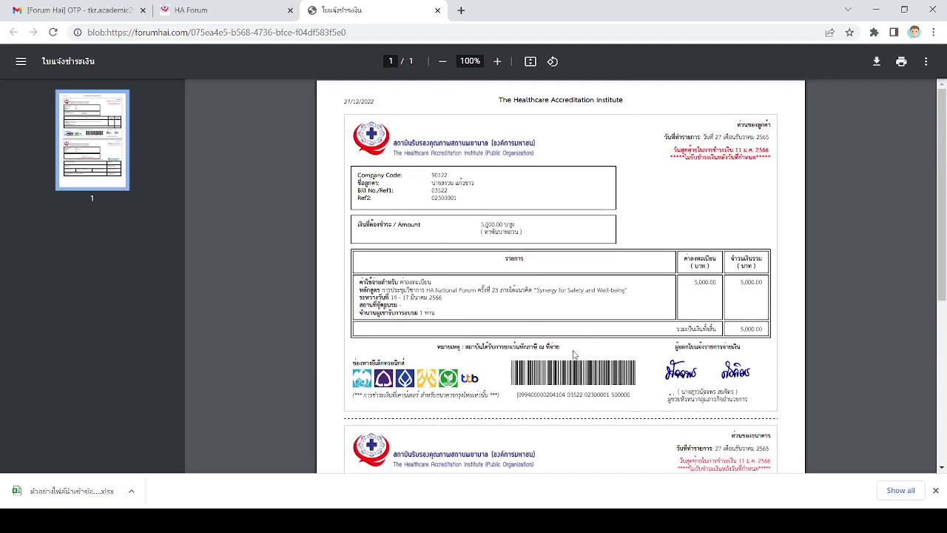
- Switch back to the HA Forum attendees tab, leaving the payment notice PDF open
click(240, 19)
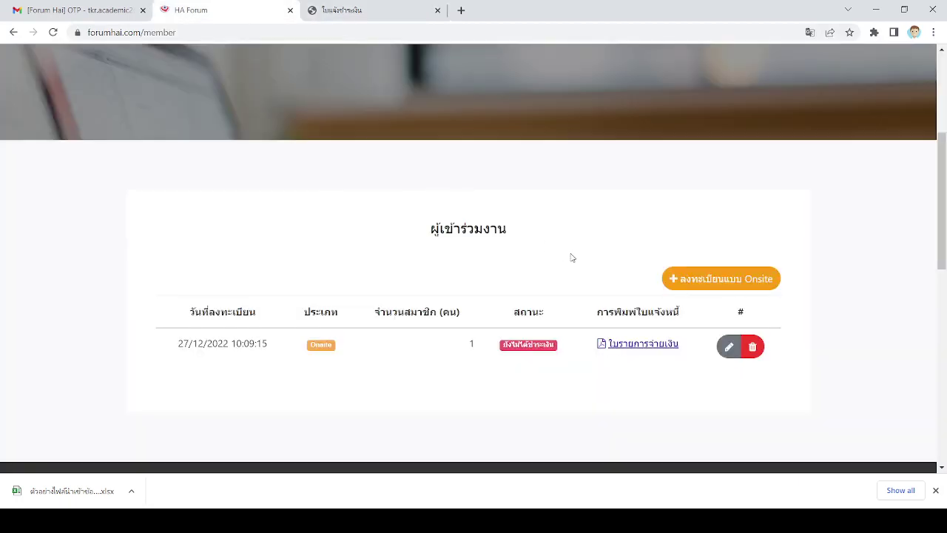